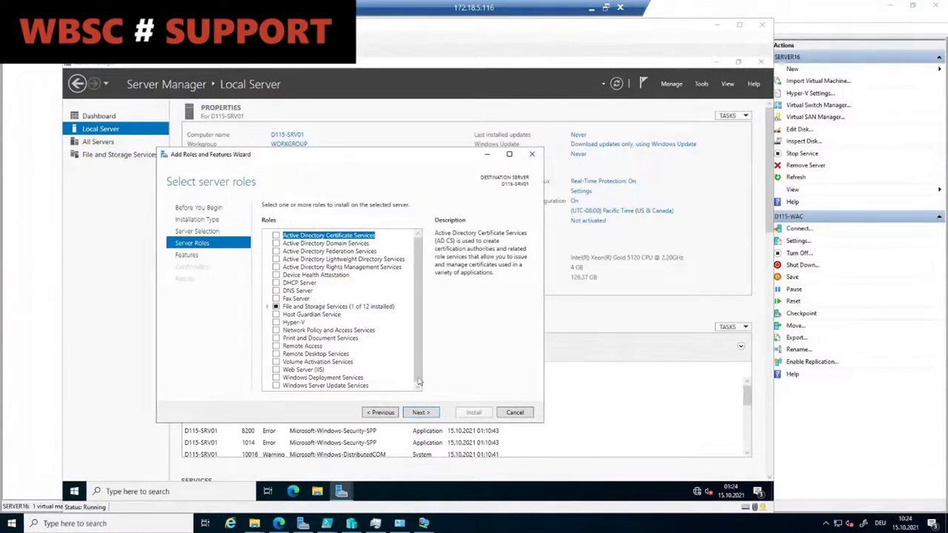
Select the Active Directory Domain Services and DNS Server roles, accepting their required management tools.
left_click(275, 243)
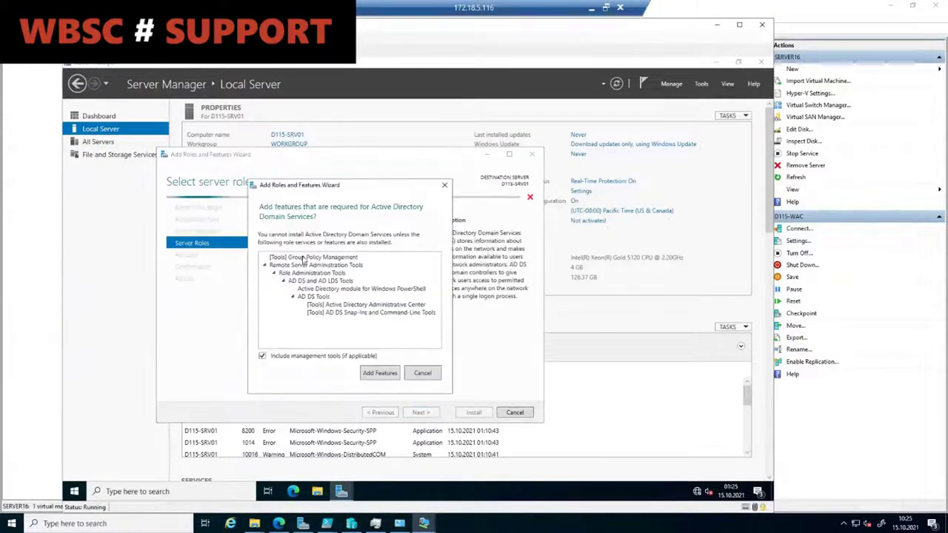
left_click(382, 375)
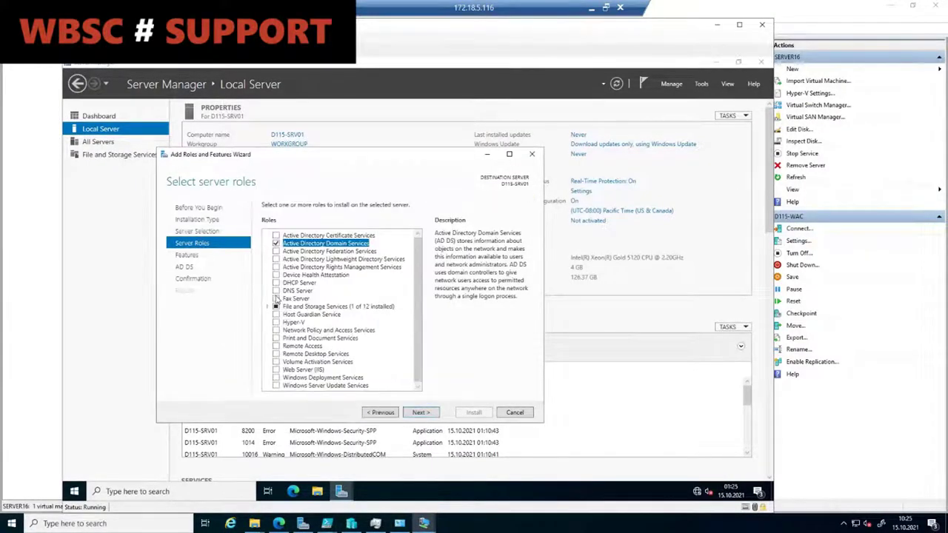
left_click(276, 291)
left_click(379, 372)
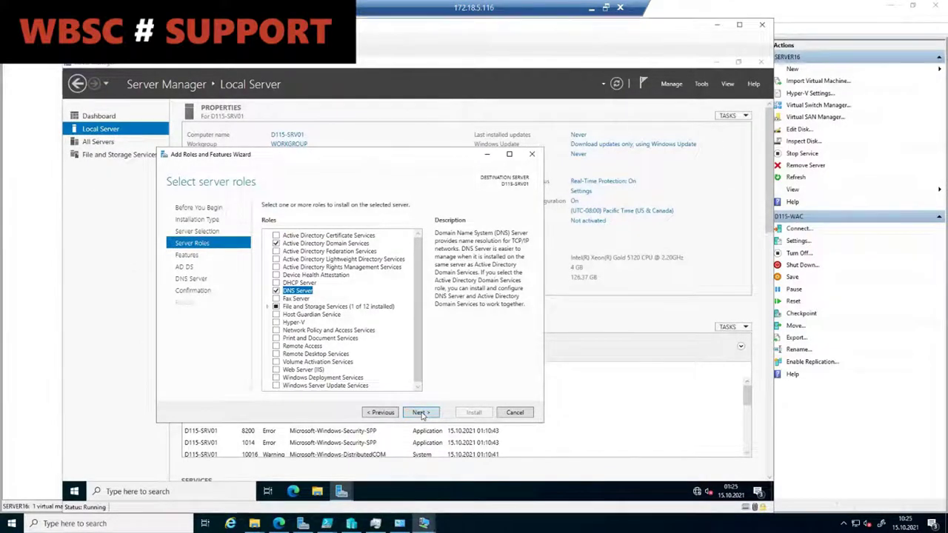
left_click(420, 412)
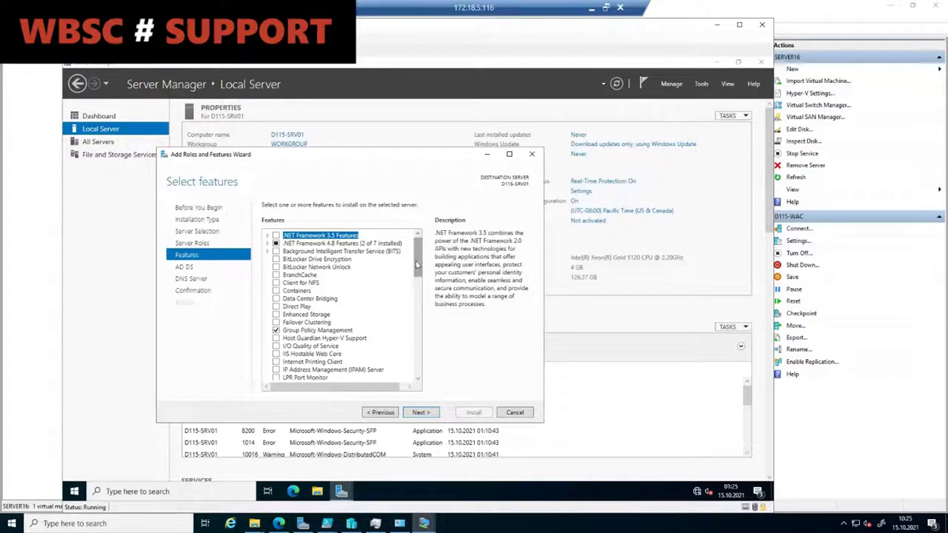
Add the Windows Server Backup feature and advance to the AD DS information page.
left_click_drag(417, 263, 420, 362)
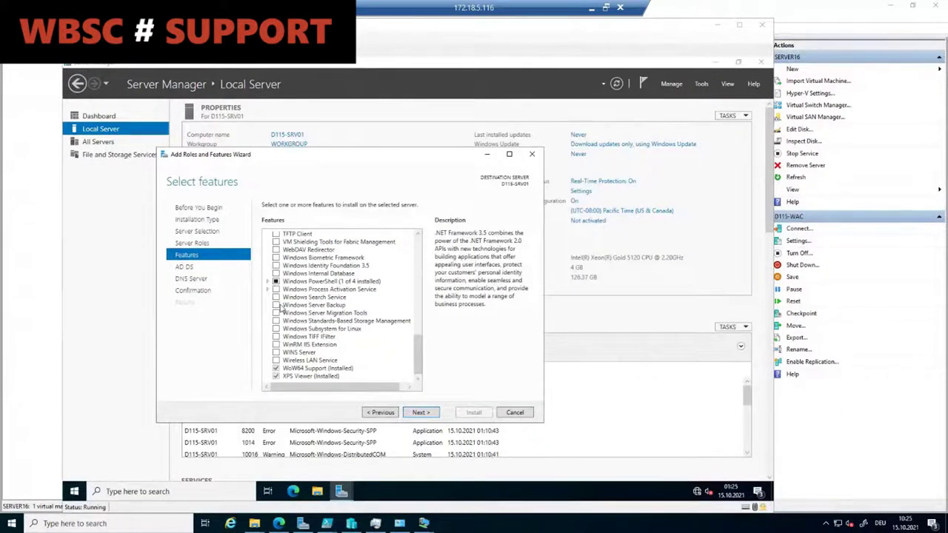
left_click(277, 305)
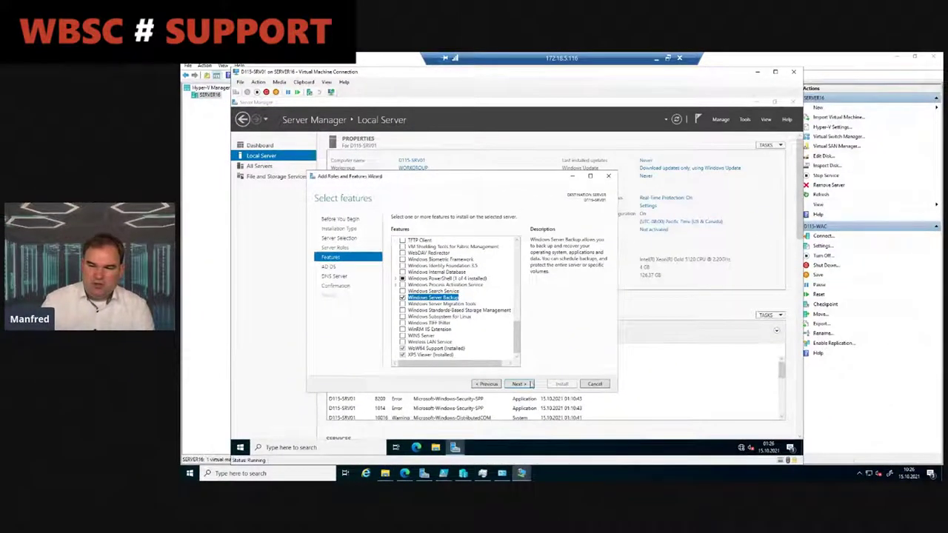
left_click(520, 385)
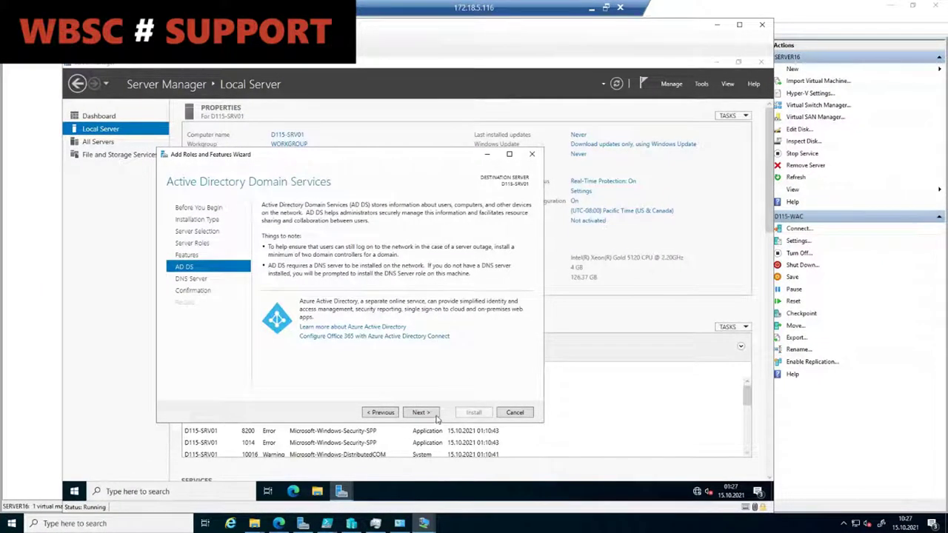
Pass the AD DS and DNS Server notes and start the installation on D115-SRV01.
left_click(433, 417)
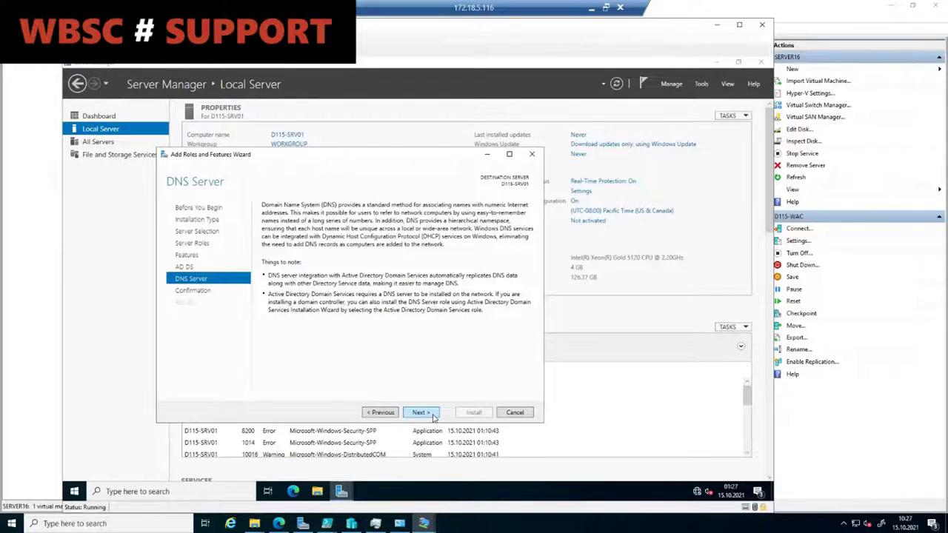
left_click(434, 417)
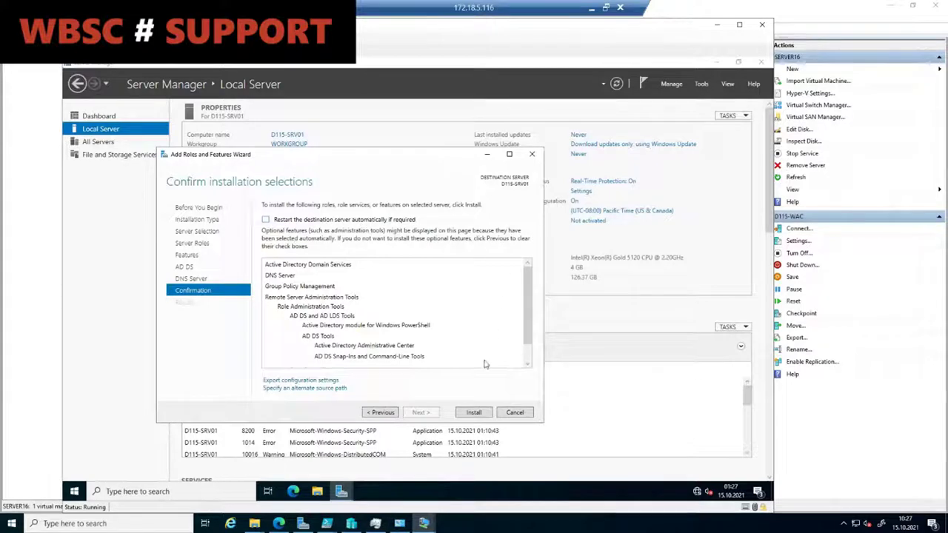
left_click(470, 413)
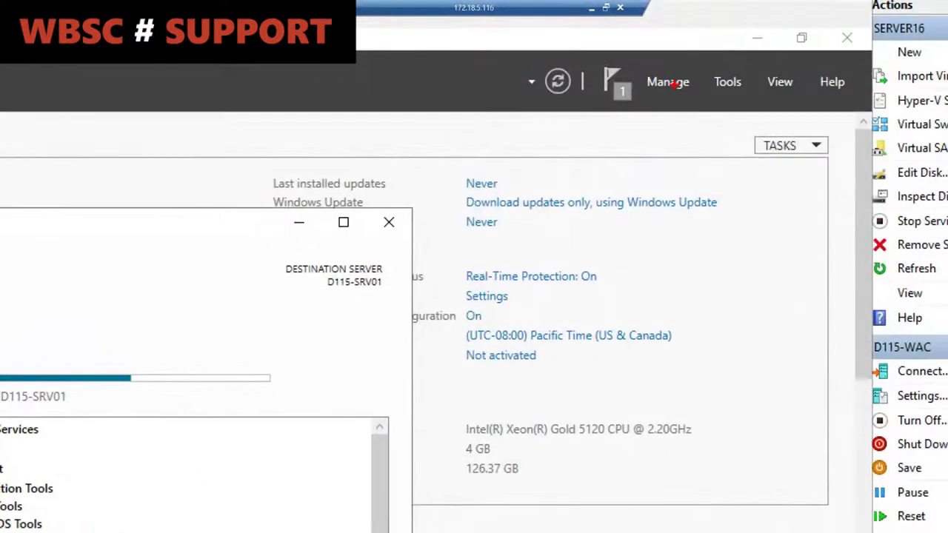
Wait until the Installation progress page reports success on D115-SRV01.
mouse_move(583, 57)
left_mouse_down()
mouse_move(724, 228)
mouse_move(720, 240)
left_mouse_up()
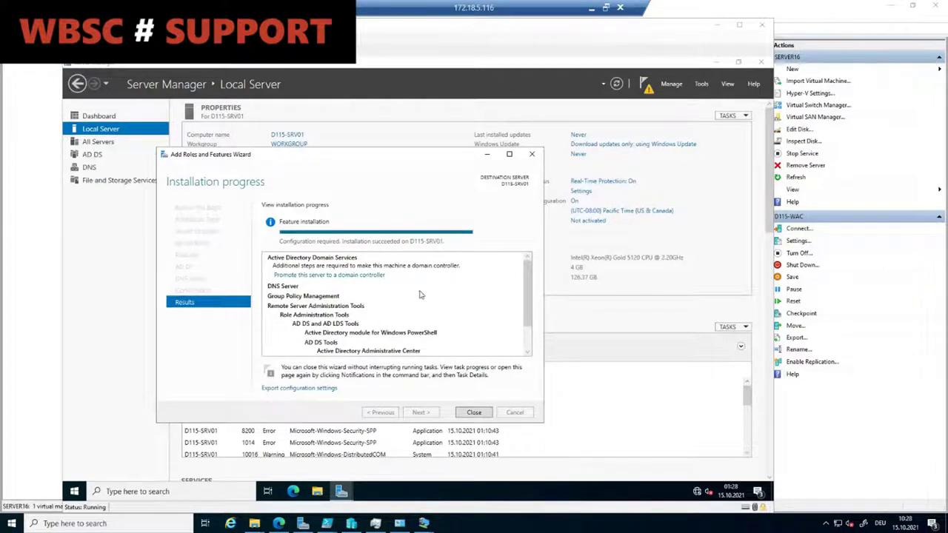
Close the finished wizard and choose 'Promote this server to a domain controller' from notifications.
left_click(474, 413)
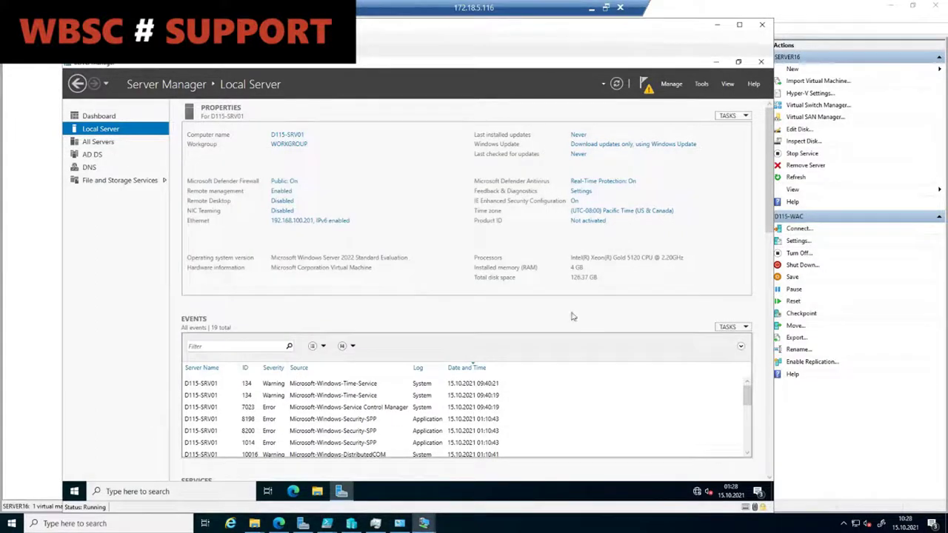
left_click(647, 89)
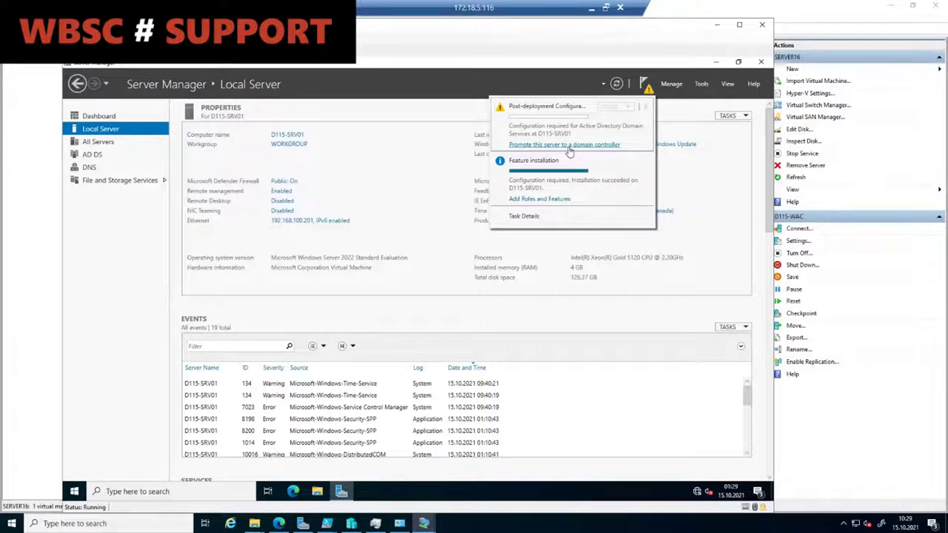
left_click(571, 146)
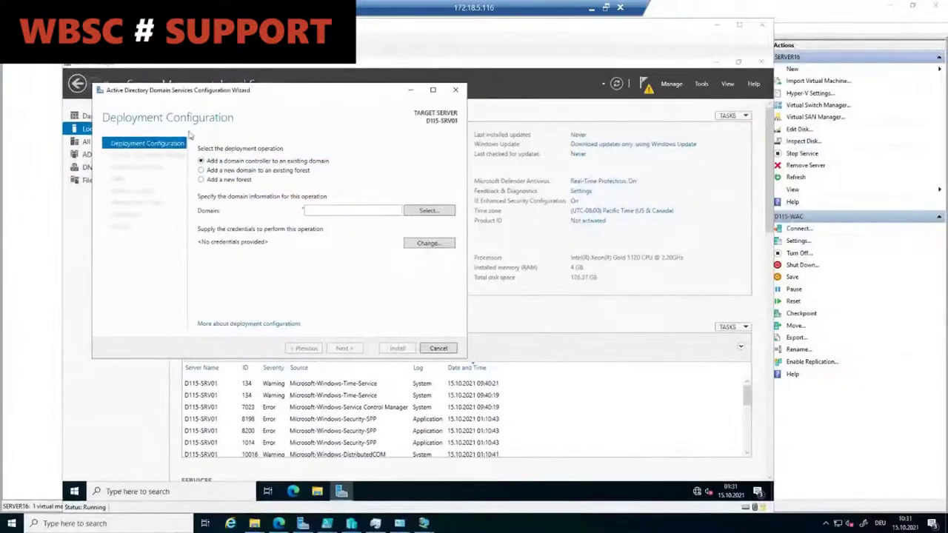
Choose 'Add a new forest' with root domain name mhdemolab.de and submit it for validation.
left_click(220, 200)
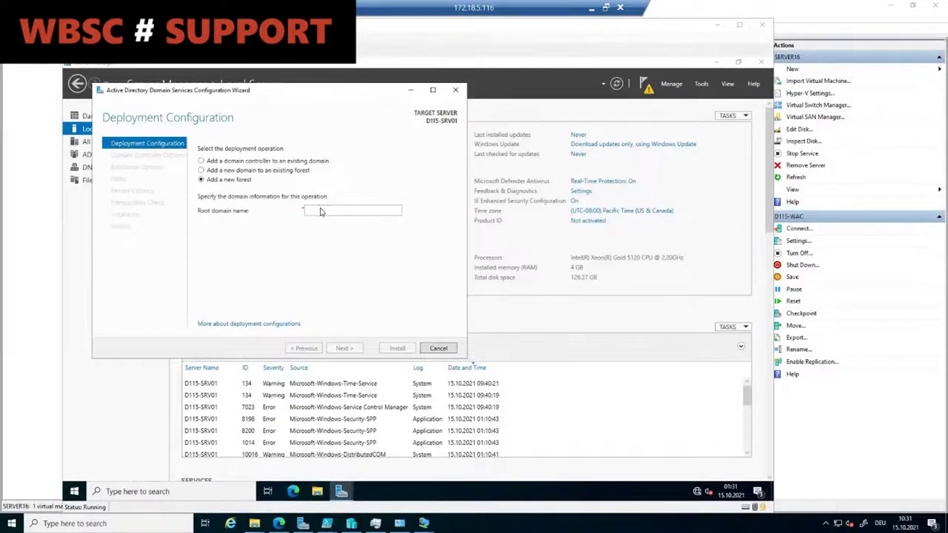
left_click(510, 279)
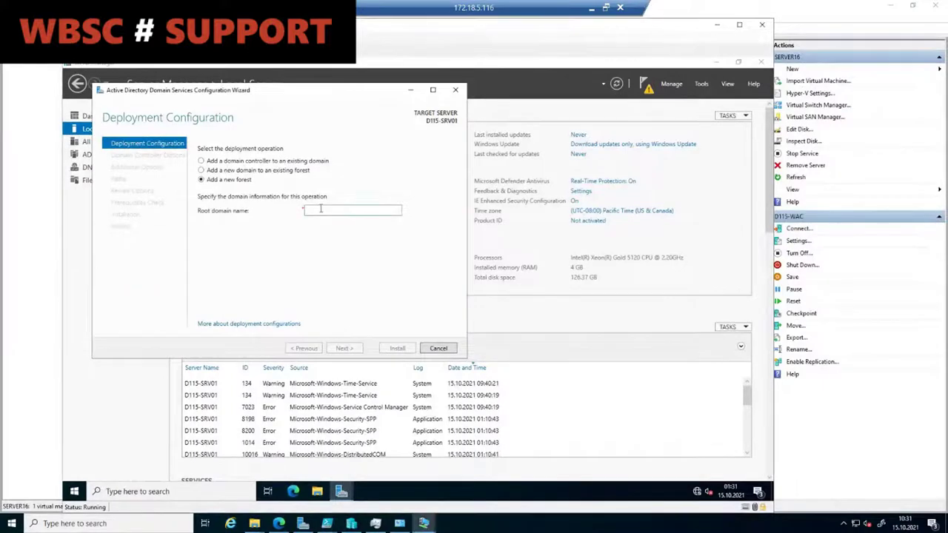
type("mhdemo")
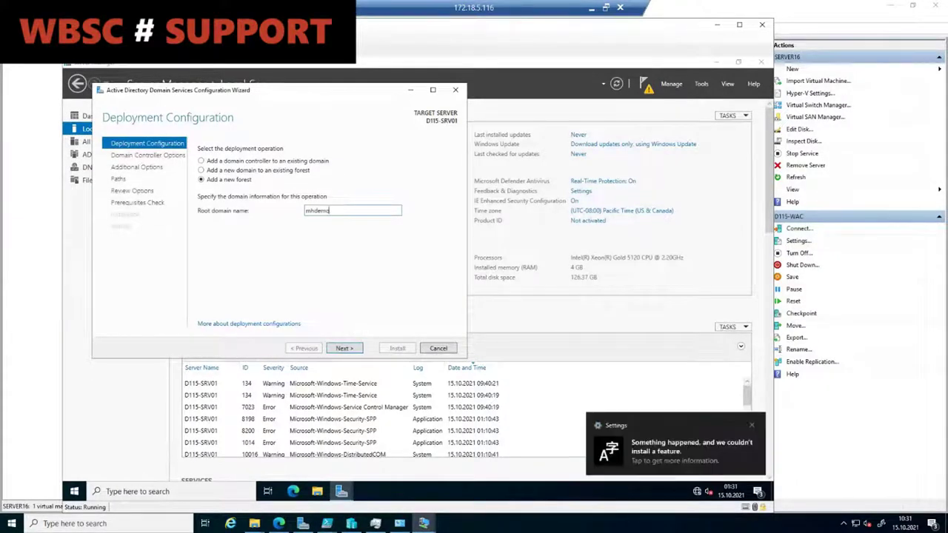
type("lab.de")
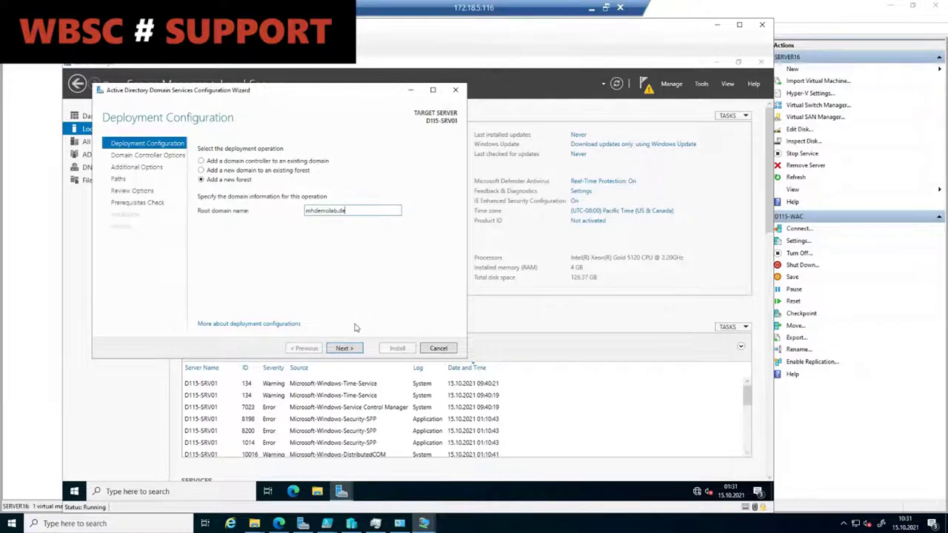
left_click(356, 354)
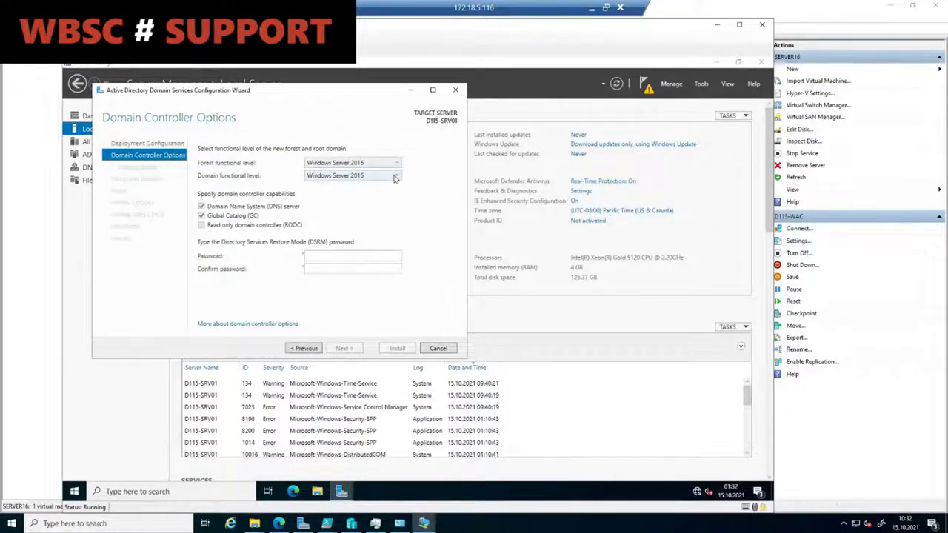
Review the functional level choices, Windows Server 2008 through Windows Server 2016, keeping 2016.
left_click(395, 178)
left_click(396, 177)
left_click(396, 164)
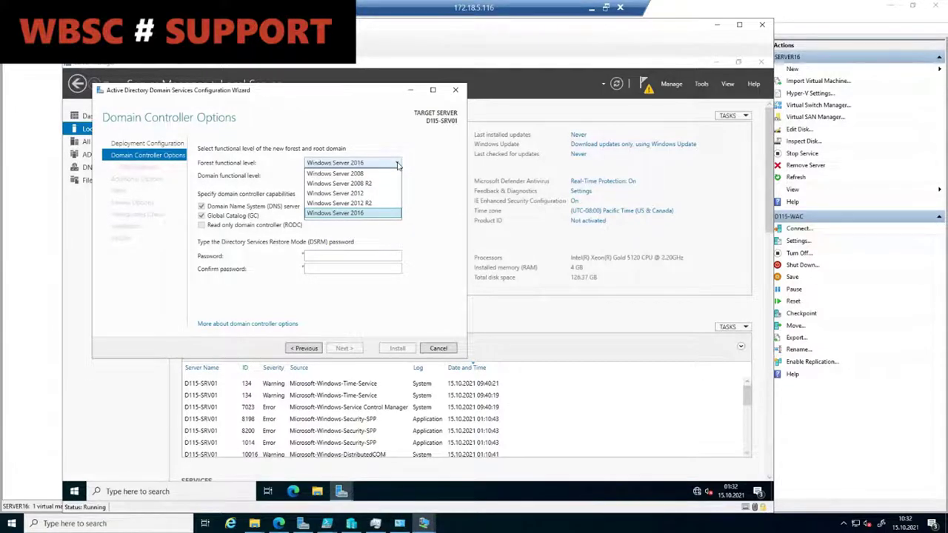
left_click(521, 531)
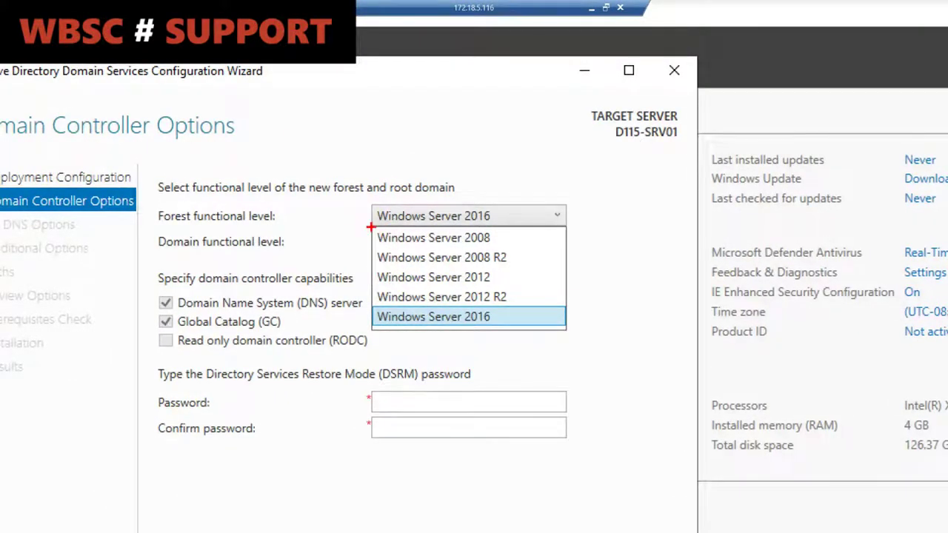
mouse_move(370, 226)
left_mouse_down()
mouse_move(387, 247)
mouse_move(497, 311)
mouse_move(570, 302)
left_mouse_up()
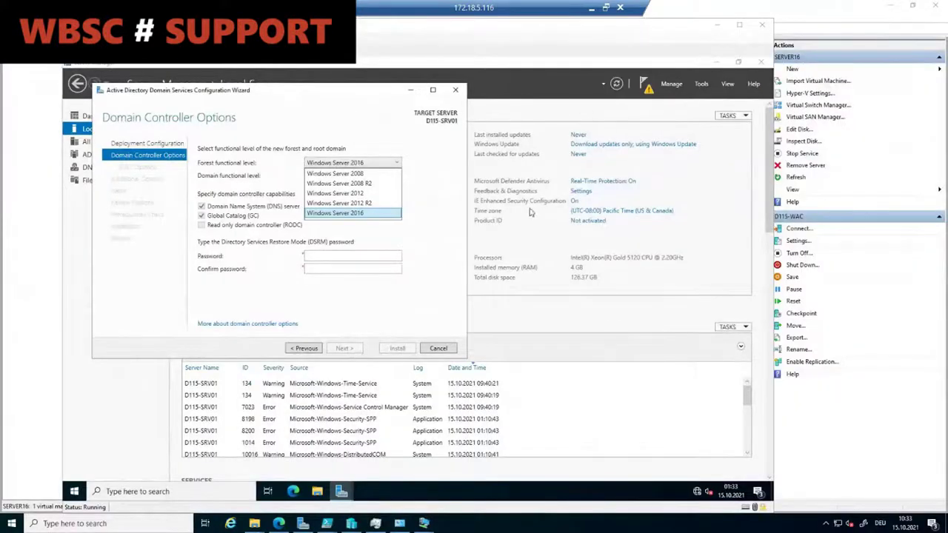
Keep Windows Server 2016 functional levels and enter and confirm the DSRM password.
left_click(386, 214)
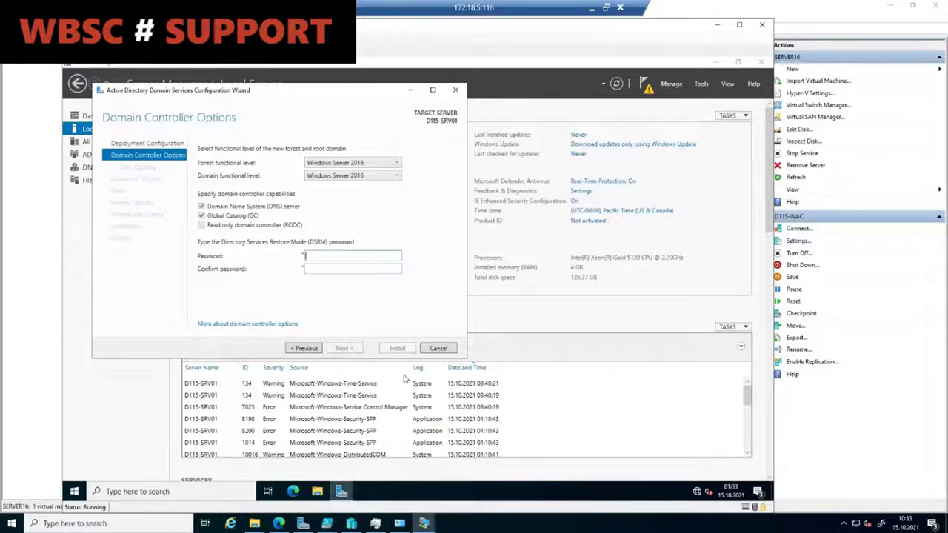
type("•••••••••")
key("Tab")
type("•••••••")
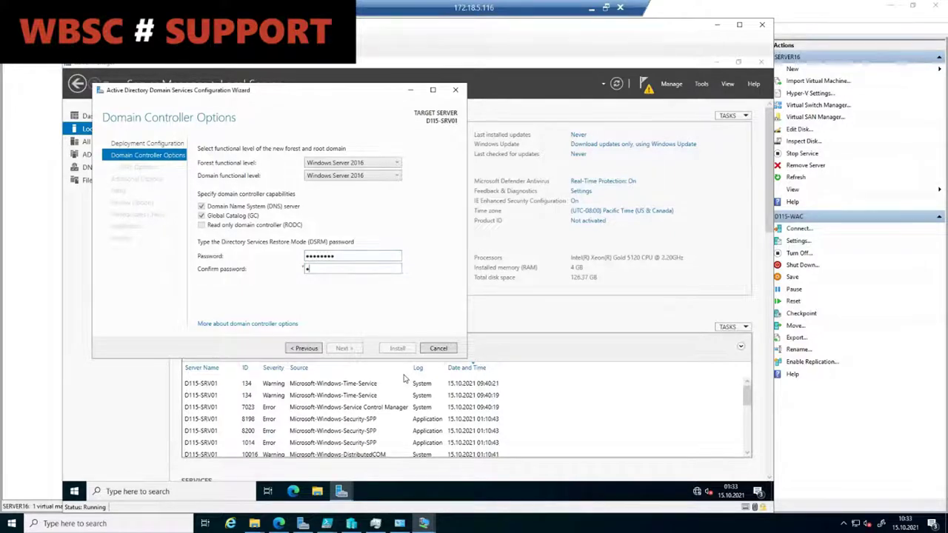
type("••")
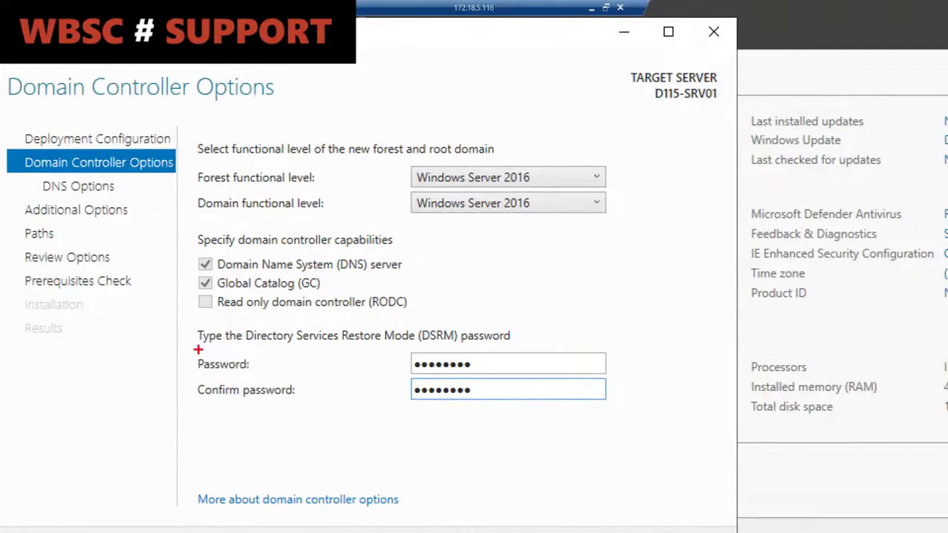
mouse_move(185, 348)
left_mouse_down()
mouse_move(277, 377)
mouse_move(559, 422)
mouse_move(629, 411)
left_mouse_up()
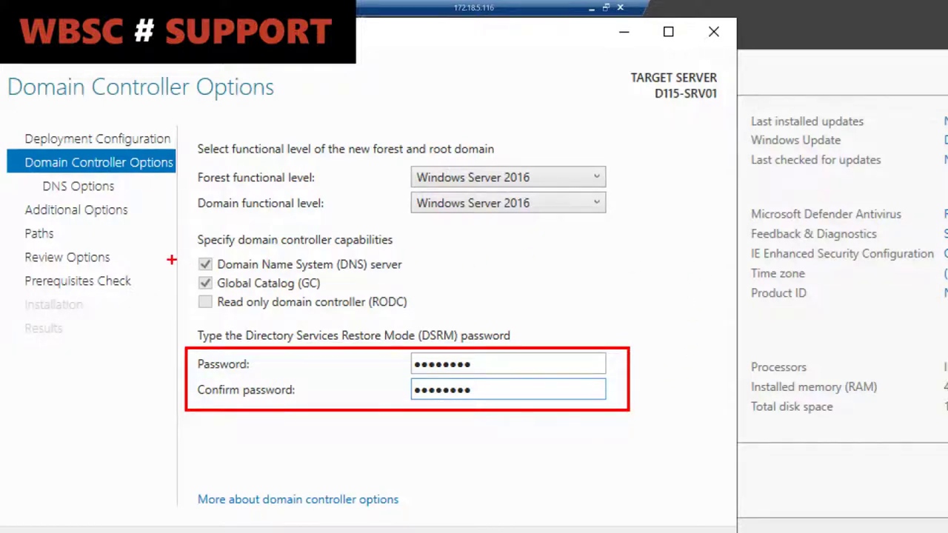
mouse_move(183, 249)
left_mouse_down()
mouse_move(286, 290)
mouse_move(443, 291)
left_mouse_up()
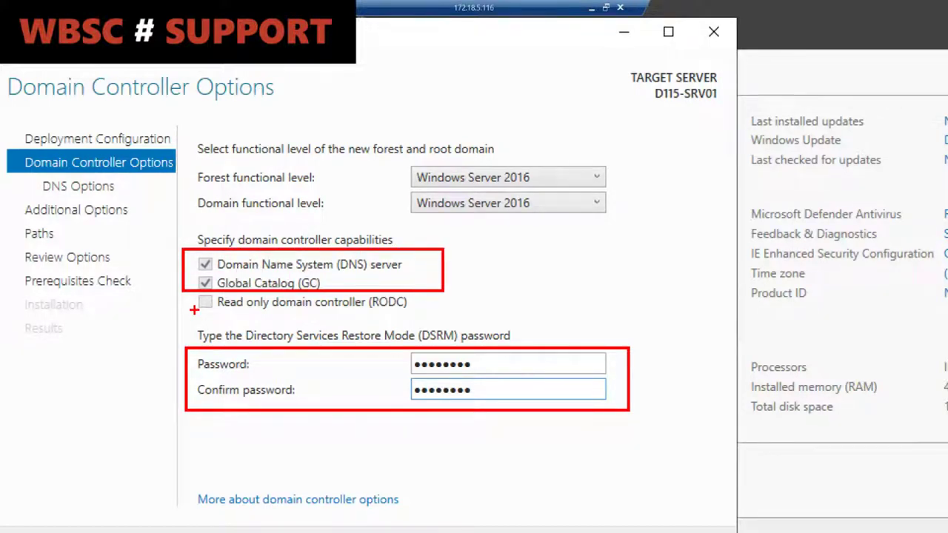
left_click_drag(194, 313, 153, 346)
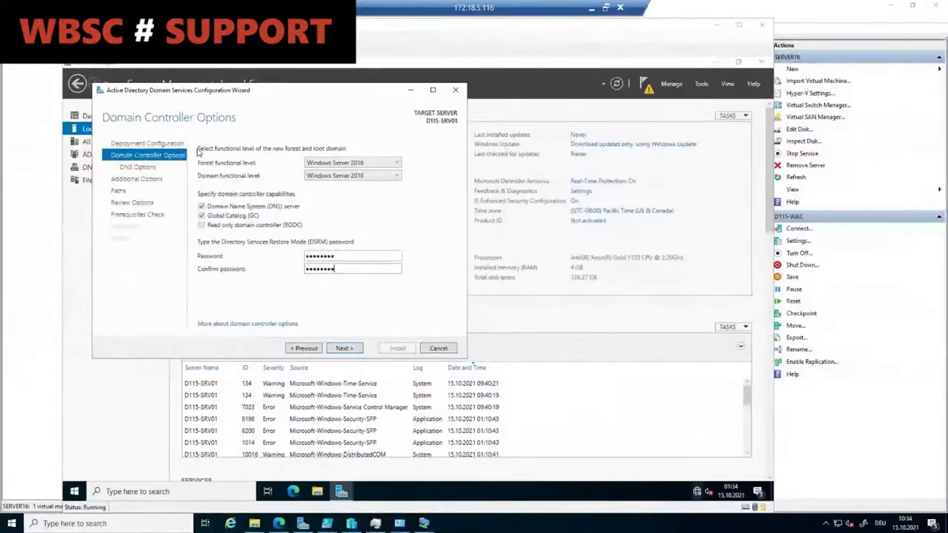
left_click(349, 349)
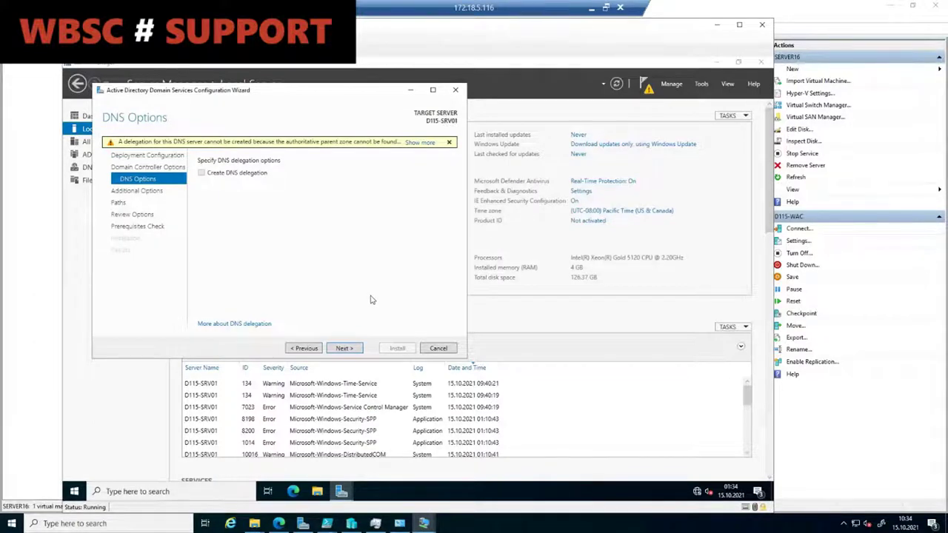
Leave DNS delegation off and accept the NetBIOS domain name MHDEMOLAB.
left_click(353, 348)
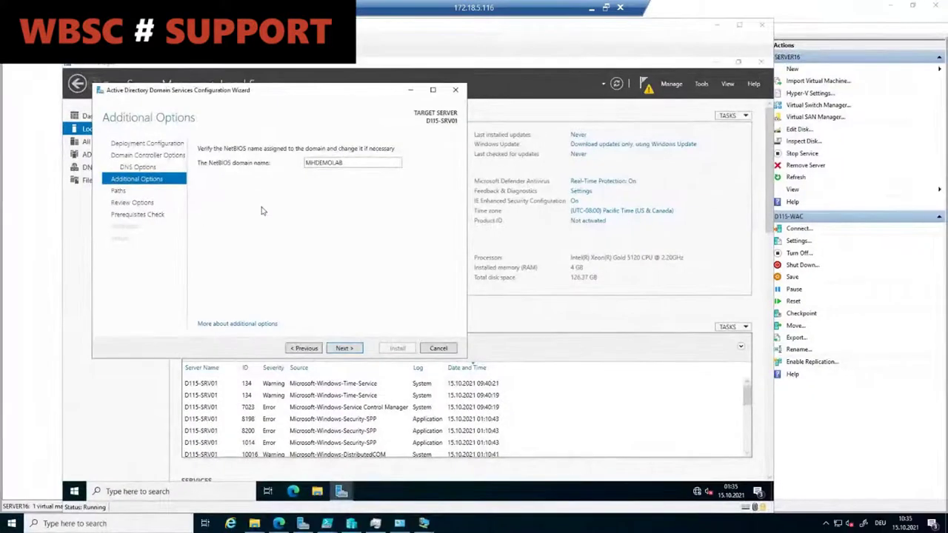
left_click(346, 348)
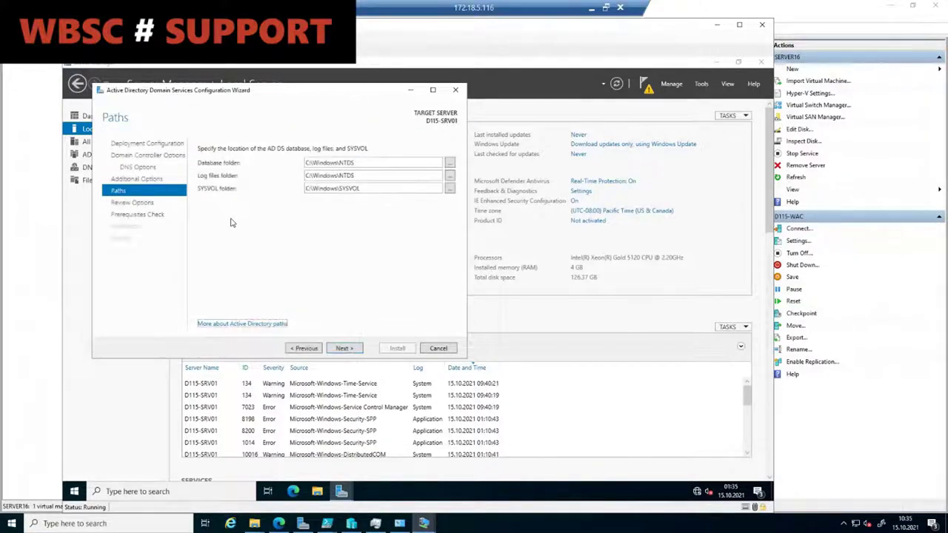
Accept the default C:\Windows\NTDS and C:\Windows\SYSVOL paths to reach Review Options.
left_click(625, 526)
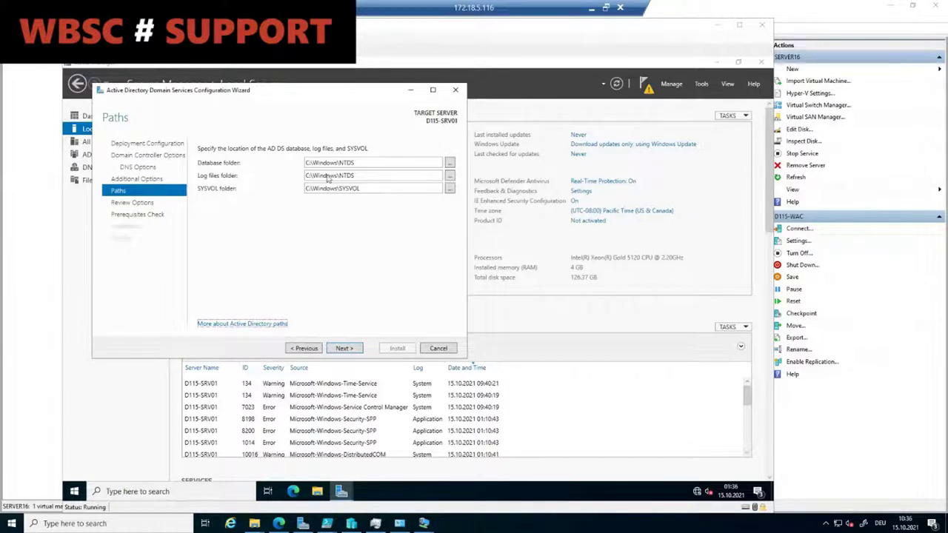
left_click(341, 350)
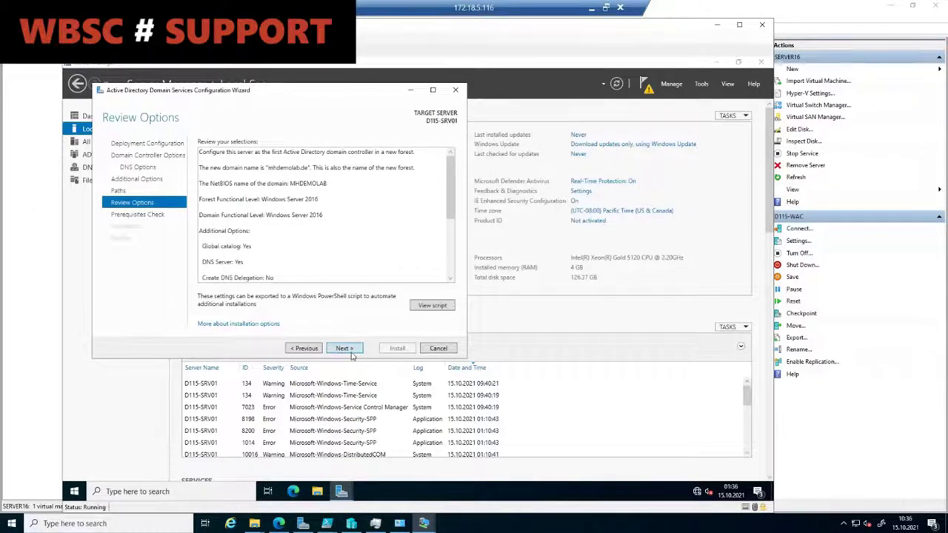
left_click(345, 350)
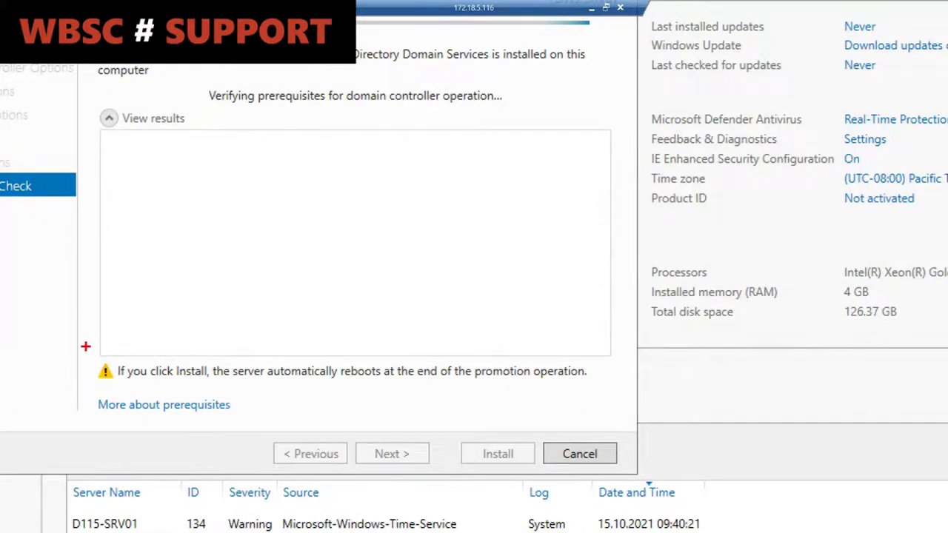
mouse_move(85, 346)
left_mouse_down()
mouse_move(178, 382)
mouse_move(619, 388)
left_mouse_up()
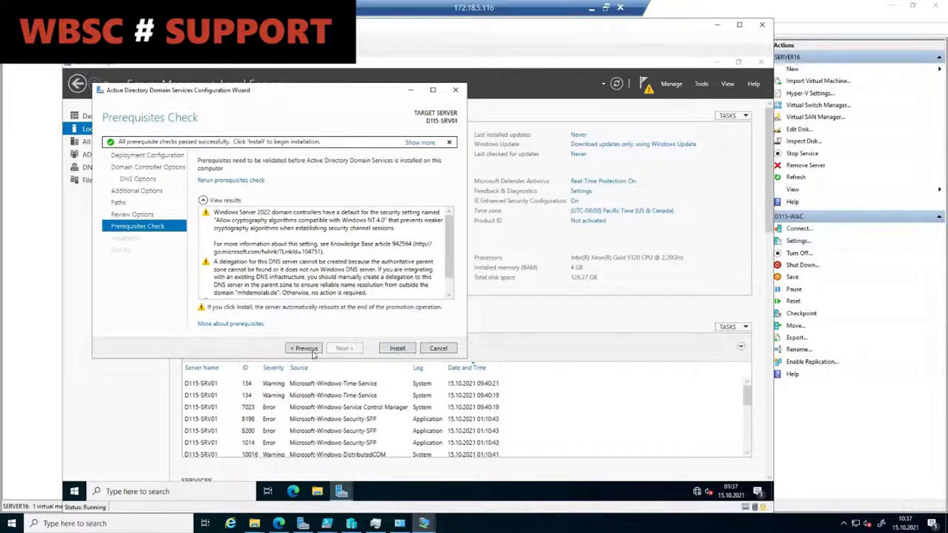
left_click(310, 353)
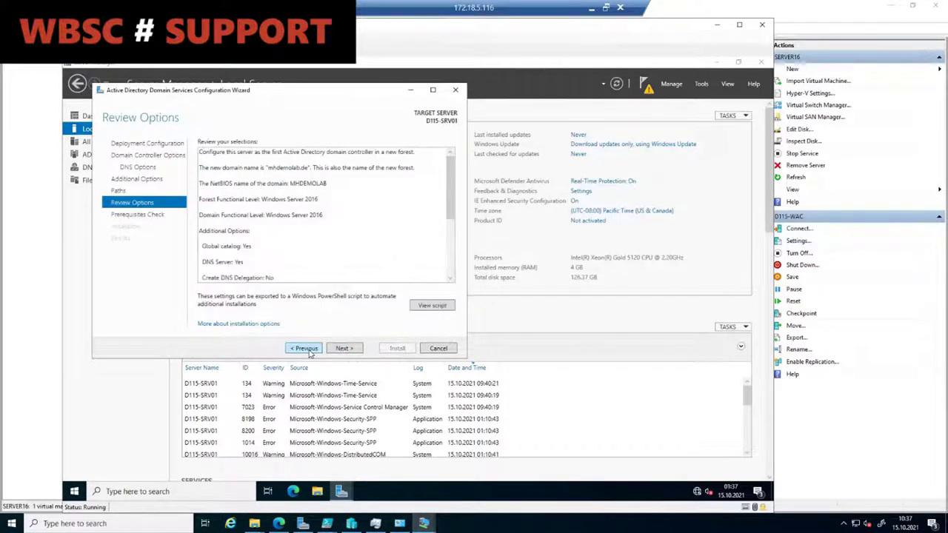
Pass the AD DS prerequisites check on D115-SRV01 and start the domain controller installation.
left_click(562, 528)
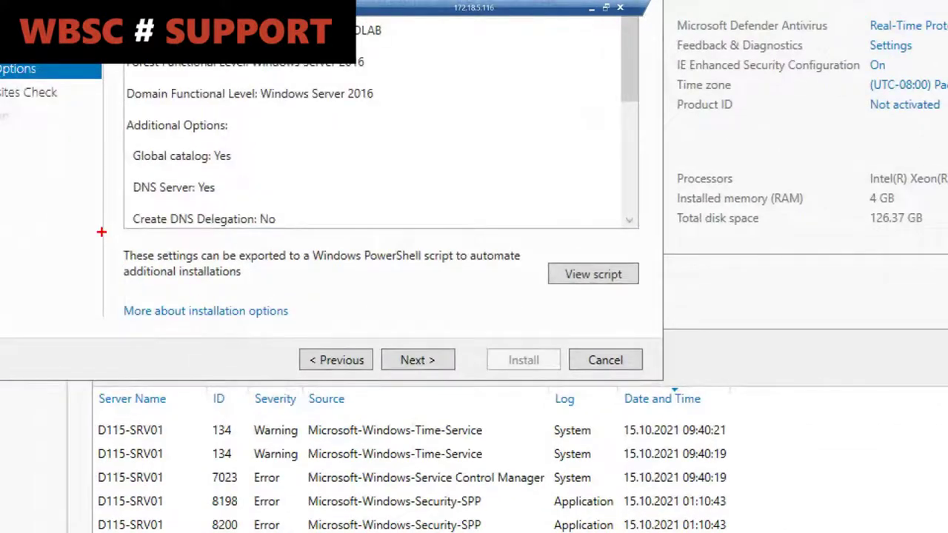
mouse_move(104, 227)
left_mouse_down()
mouse_move(318, 298)
mouse_move(572, 319)
mouse_move(656, 306)
left_mouse_up()
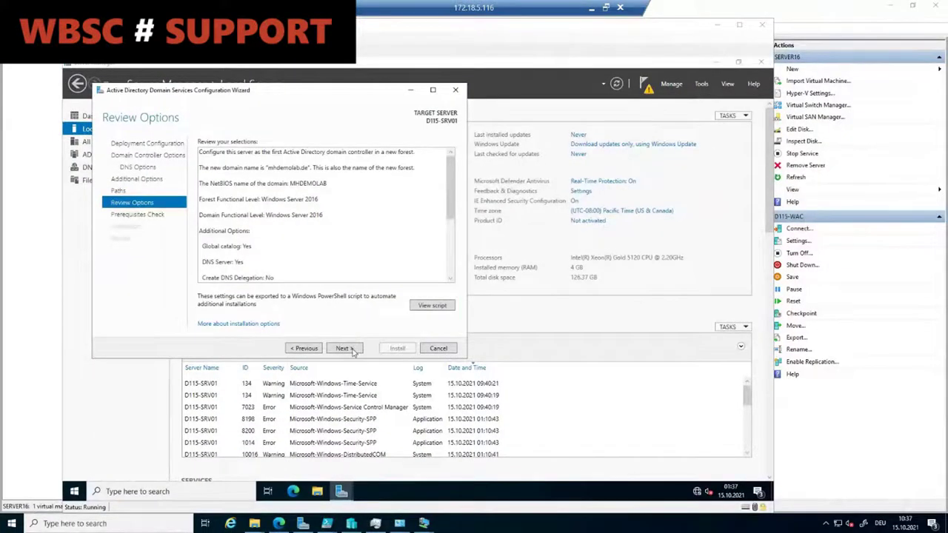
left_click(351, 349)
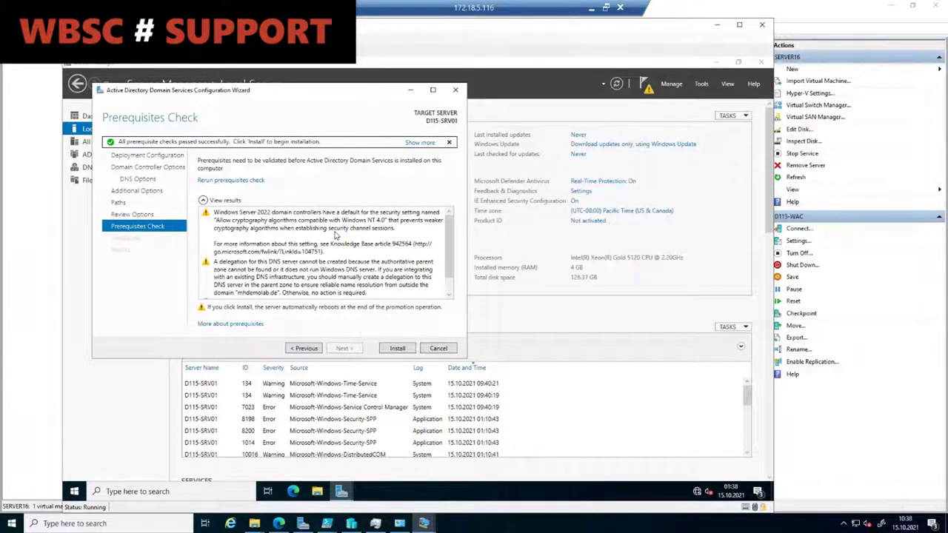
left_click(398, 349)
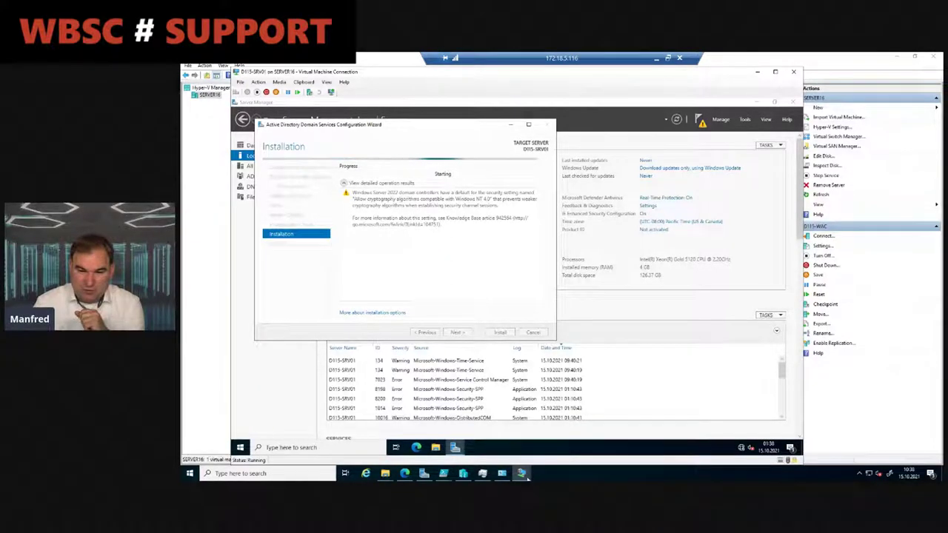
Leave the D115-SRV01 promotion running and bring up previews of the open VM windows.
left_click(521, 474)
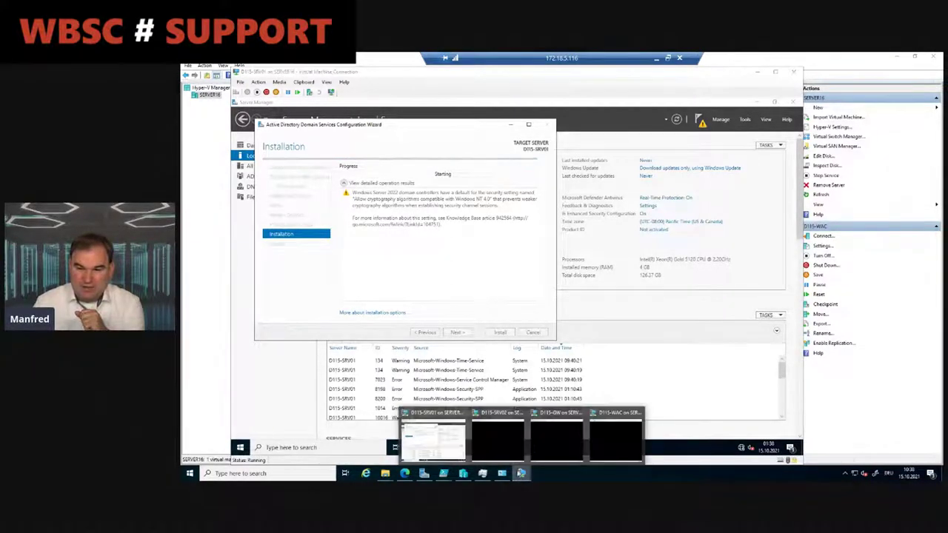
Switch to D115-SRV02 and enter and confirm the built-in Administrator password to finish setup.
left_click(499, 439)
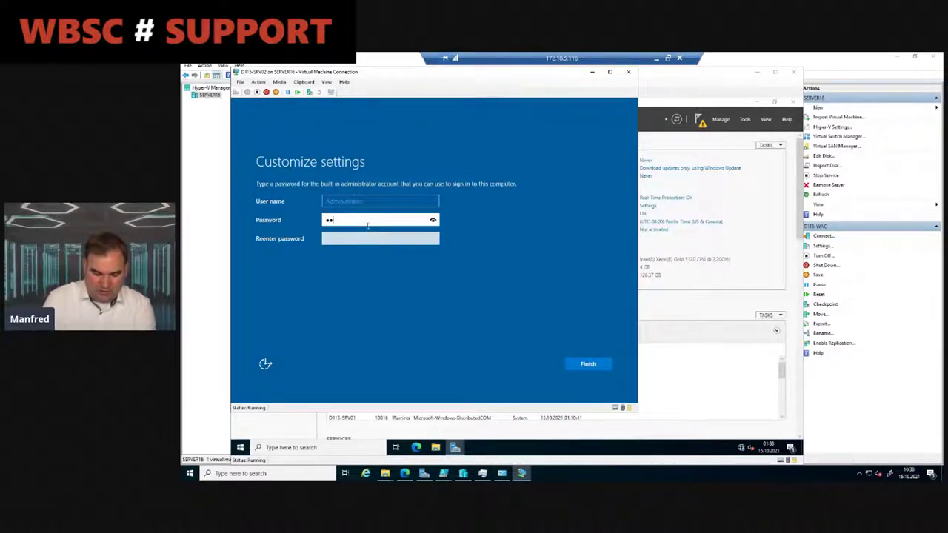
key("Tab")
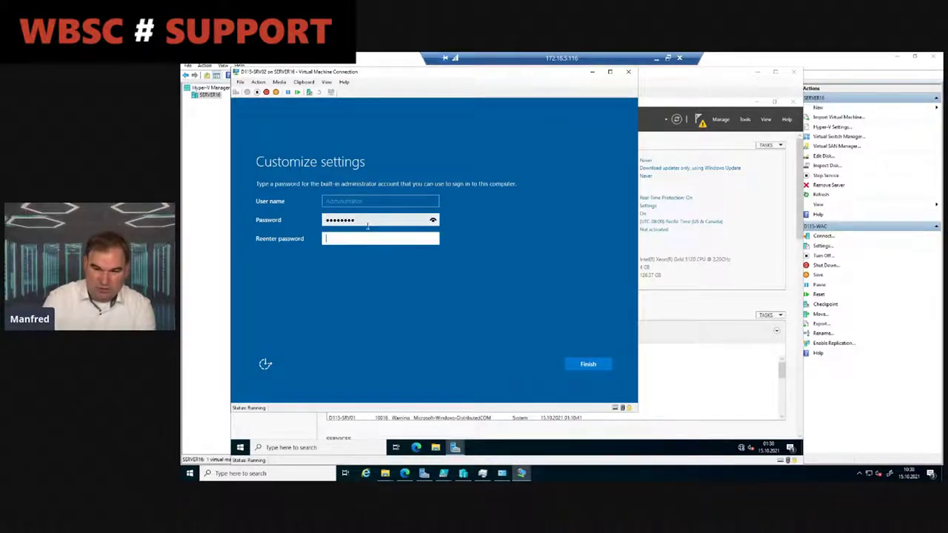
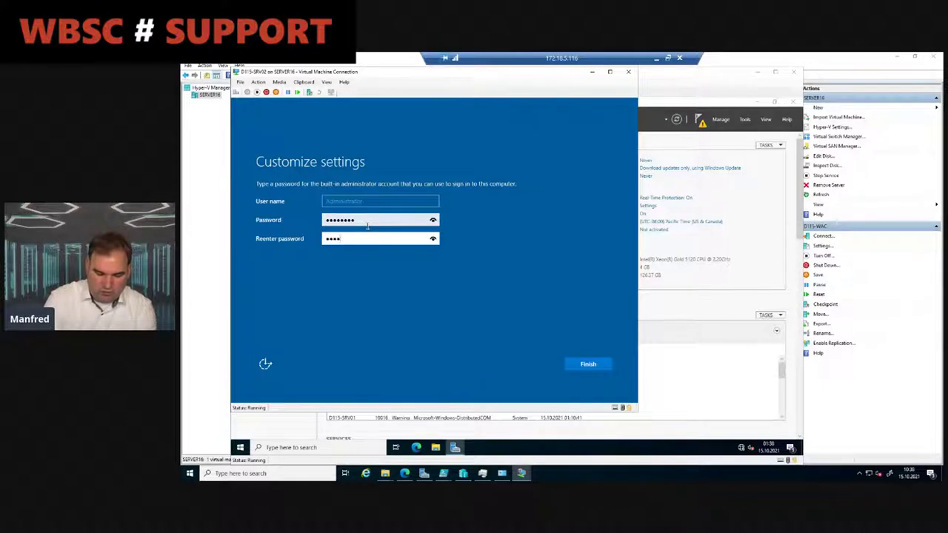
key("Return")
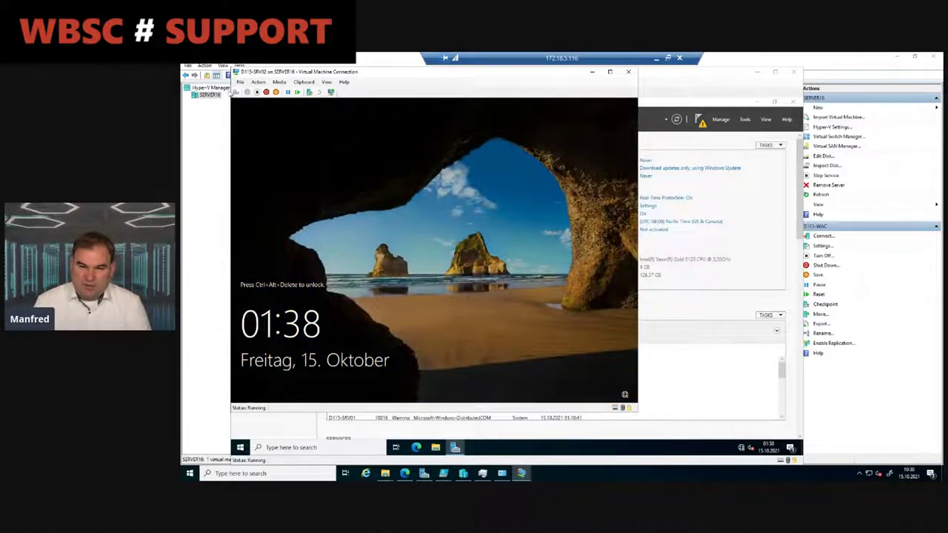
Sign in to D115-SRV02 as Administrator and open Display settings from the desktop menu.
left_click(354, 198)
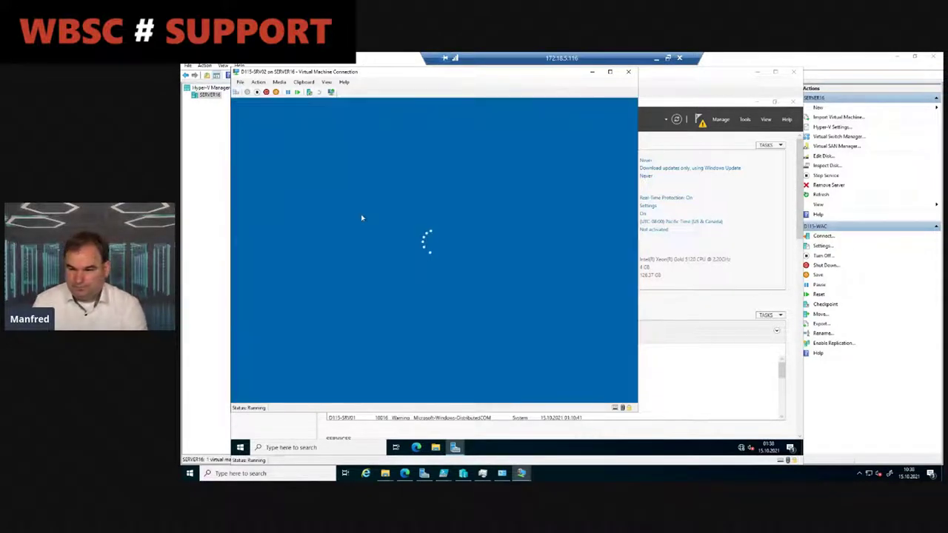
type("••")
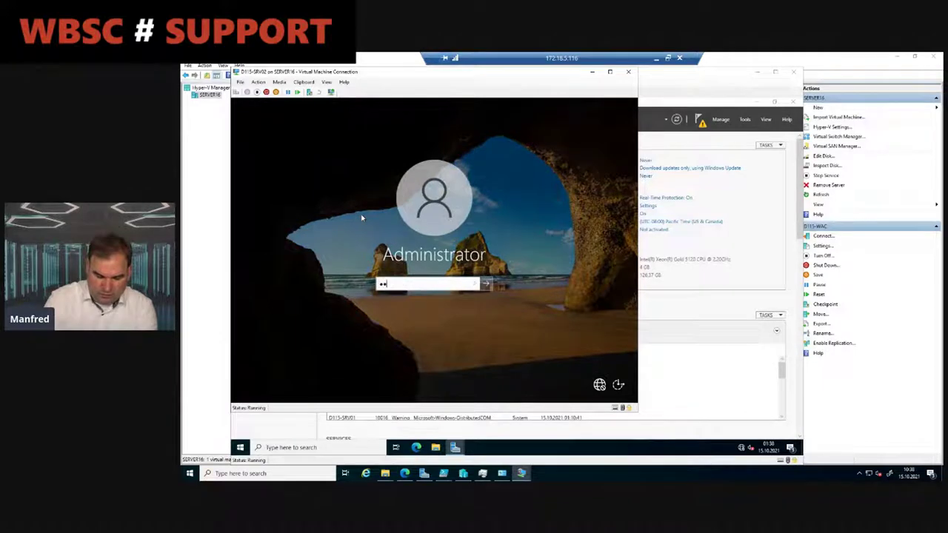
type("••••")
key("Return")
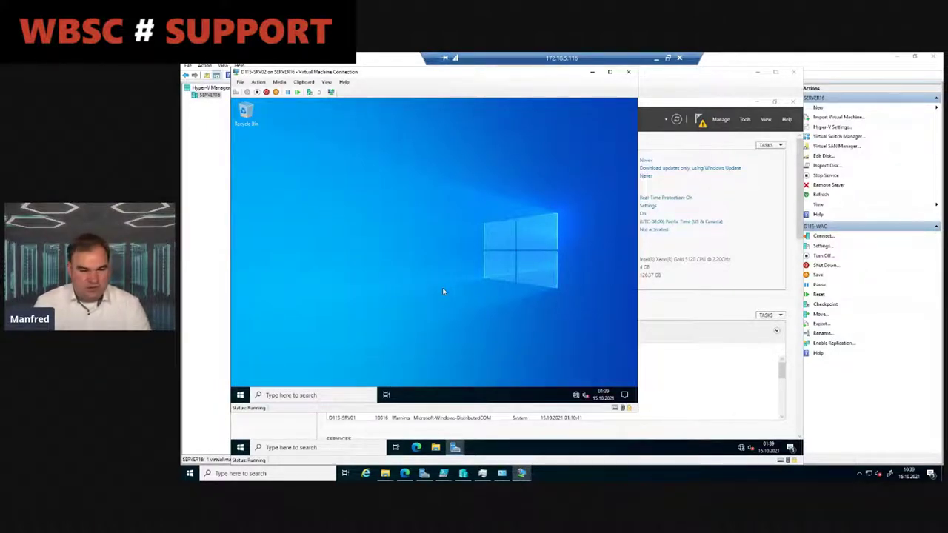
right_click(384, 226)
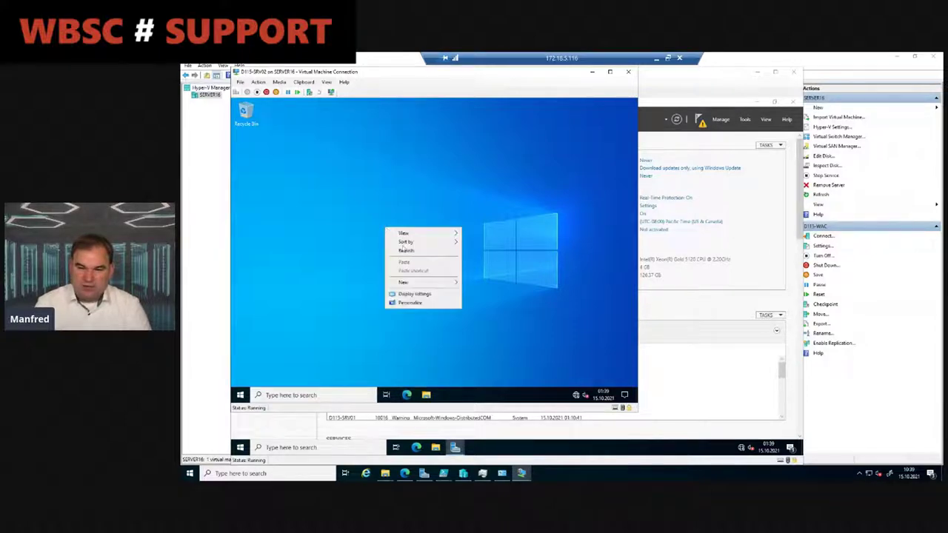
left_click(427, 299)
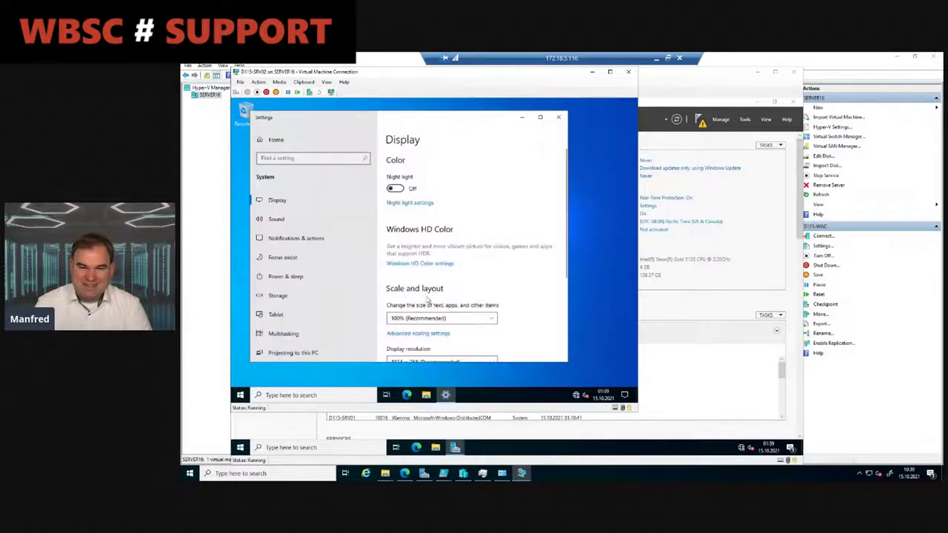
Set D115-SRV02's display resolution to 1440 × 900, keep it, and close display settings.
left_click(468, 361)
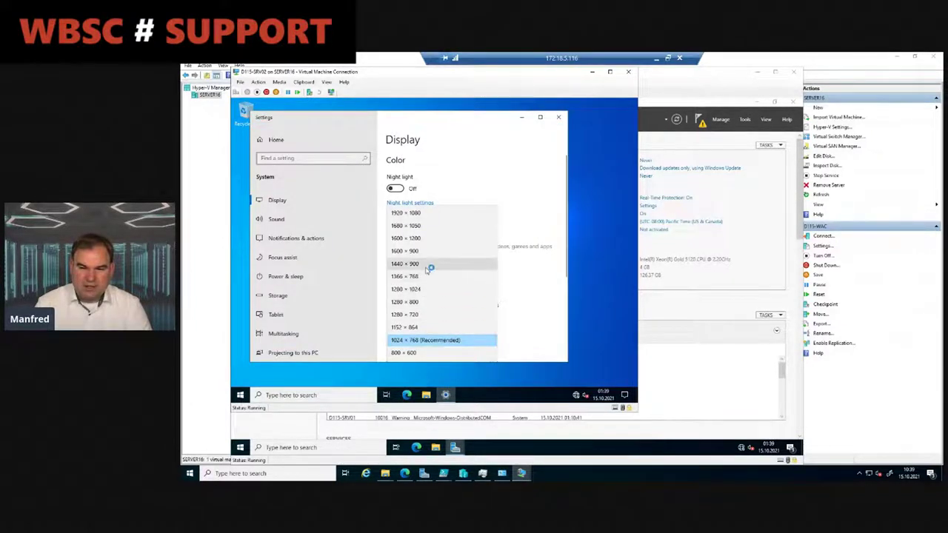
left_click(414, 264)
left_click(472, 254)
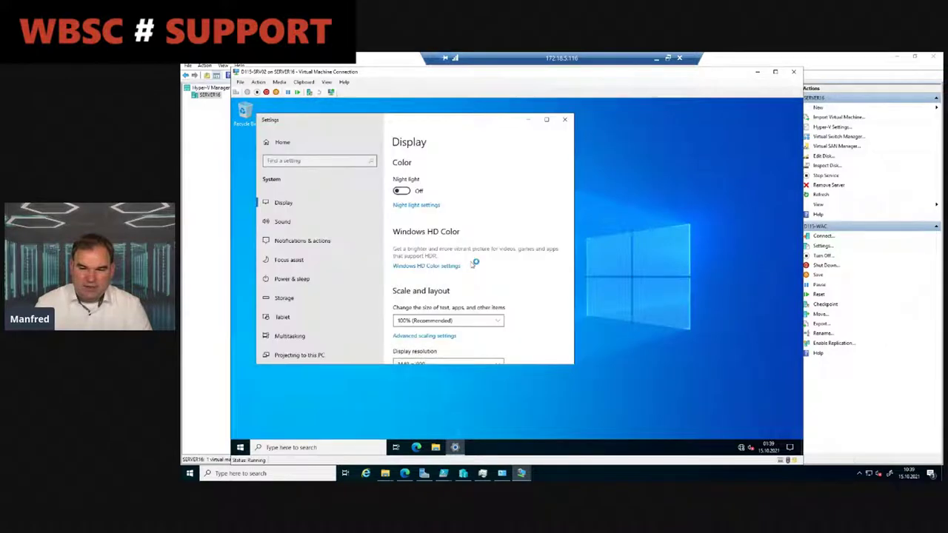
left_click(568, 121)
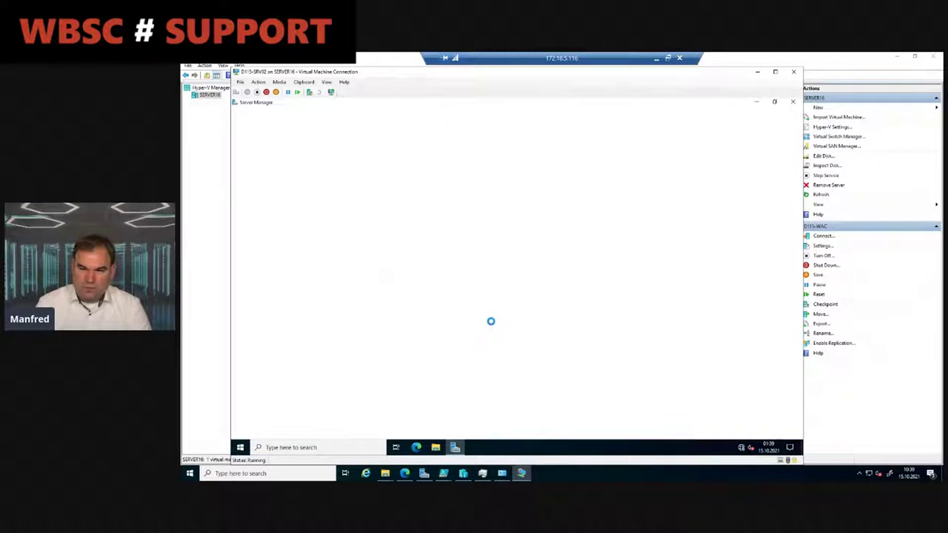
Check the D115-SRV01 console, then return to the D115-SRV02 console.
mouse_move(521, 473)
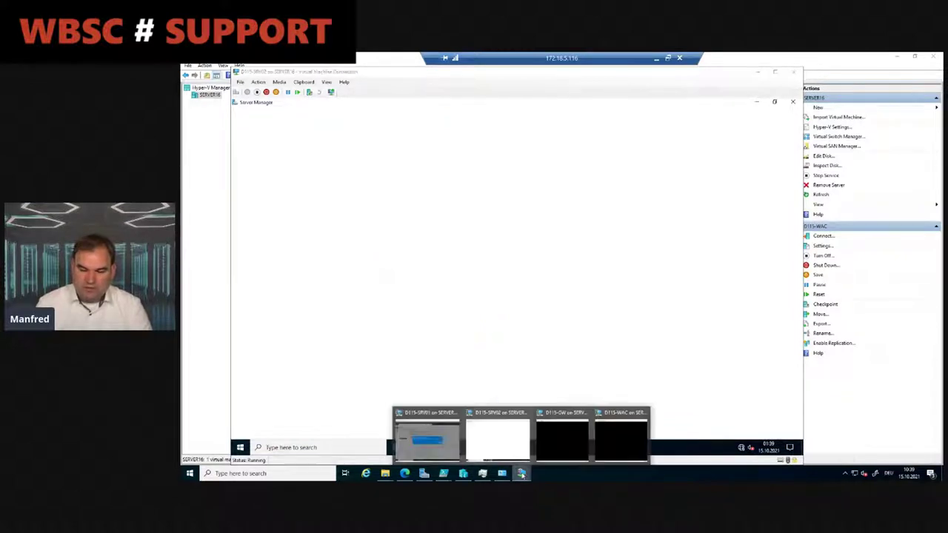
left_click(455, 454)
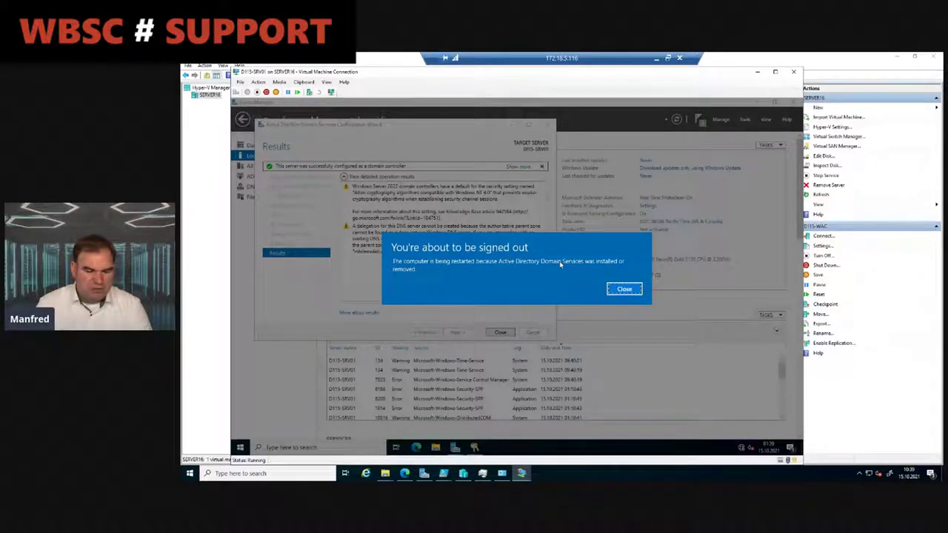
mouse_move(524, 475)
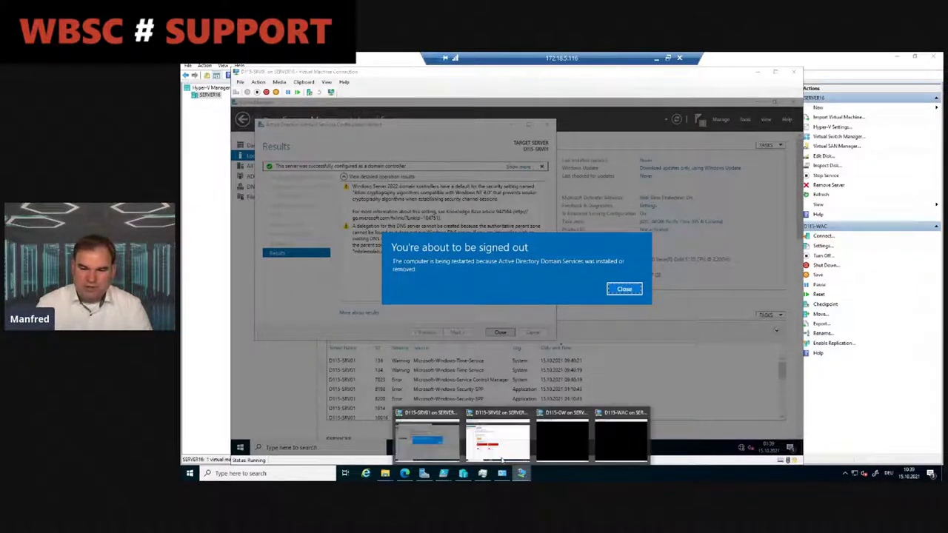
left_click(501, 440)
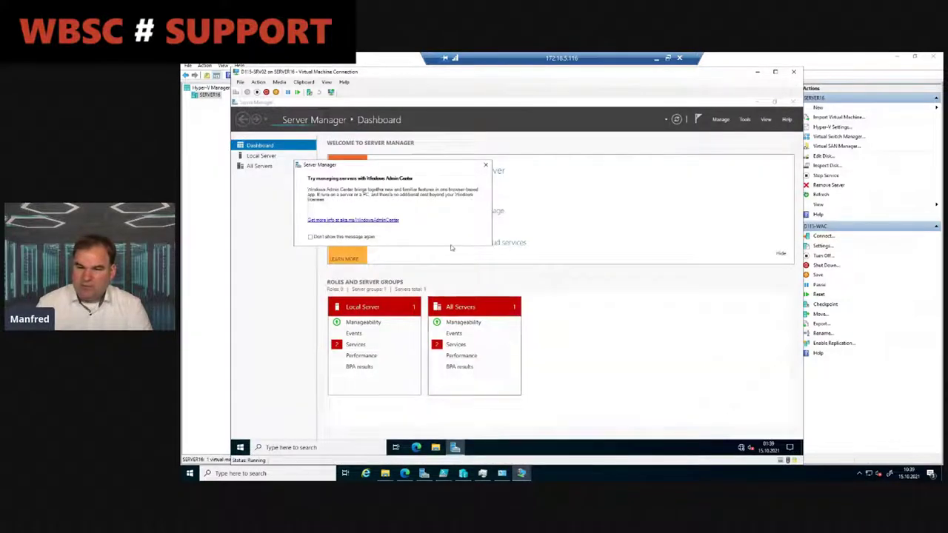
Suppress and close the Admin Center notice, then open the Local Server page.
left_click(368, 237)
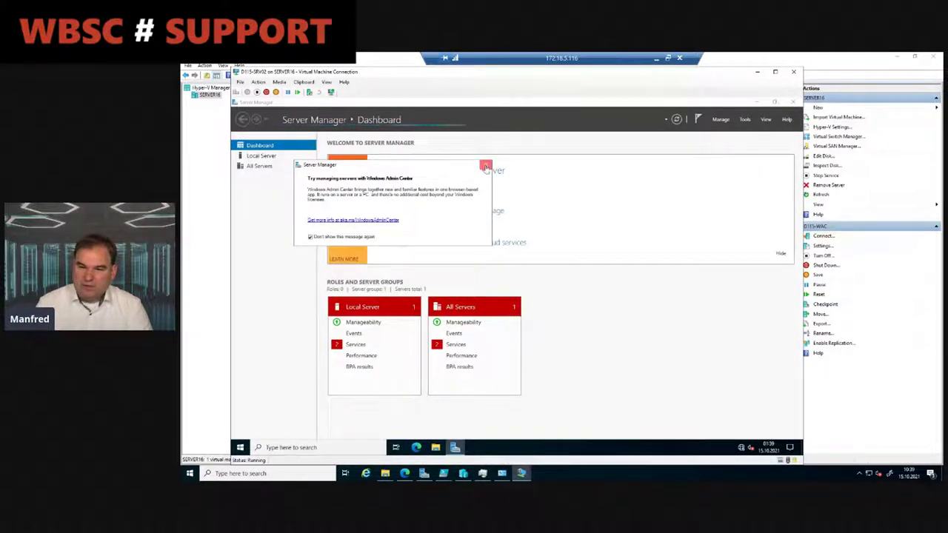
left_click(485, 168)
left_click(456, 172)
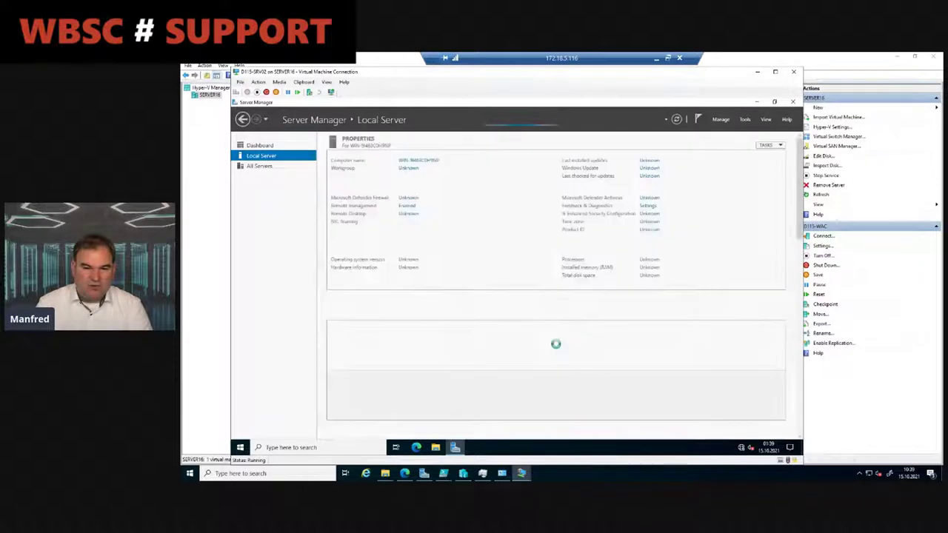
Change the computer name to D115-SRV02 in System Properties and restart the server now.
left_click(428, 160)
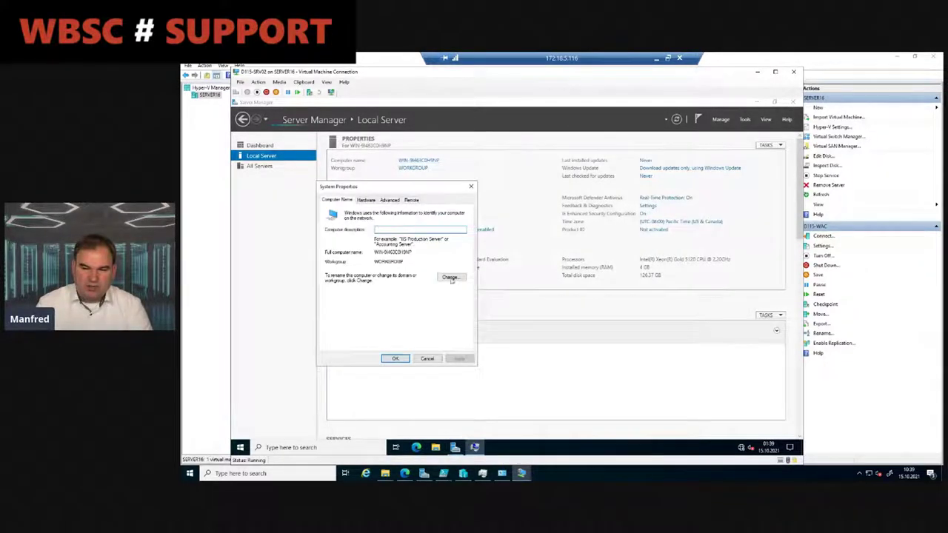
left_click(450, 277)
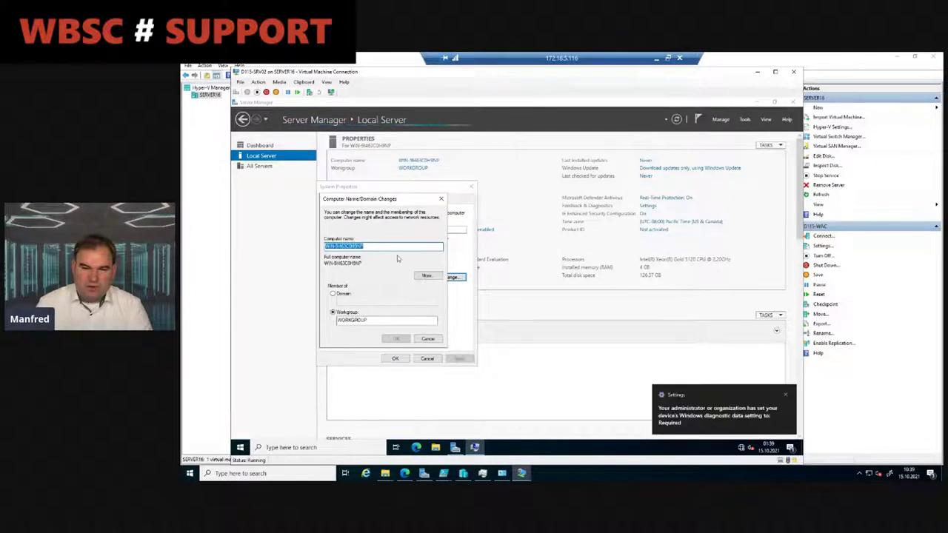
type("D115-S")
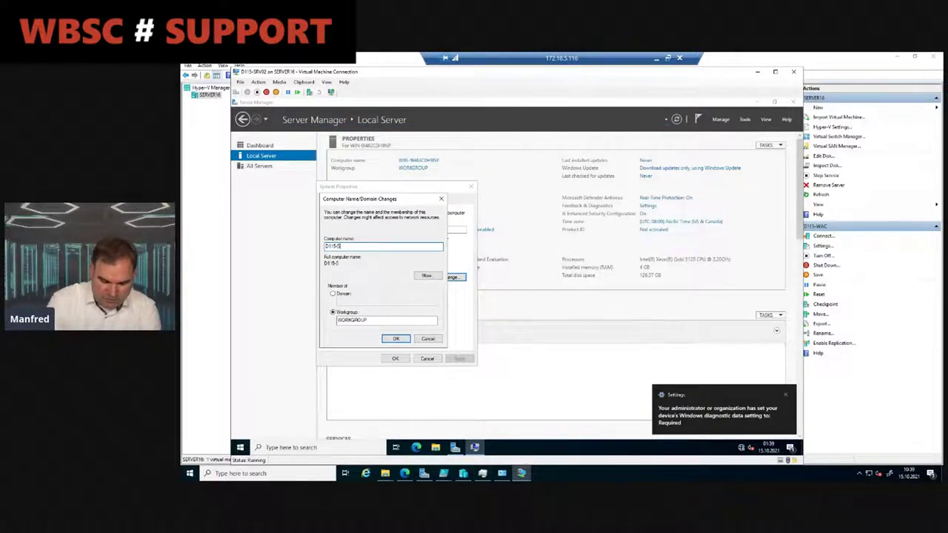
type("RV02")
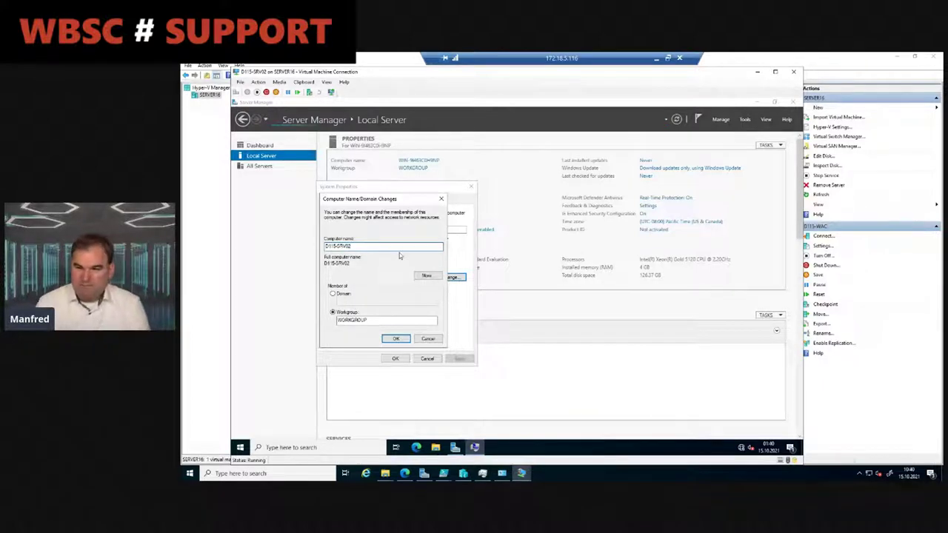
left_click(397, 339)
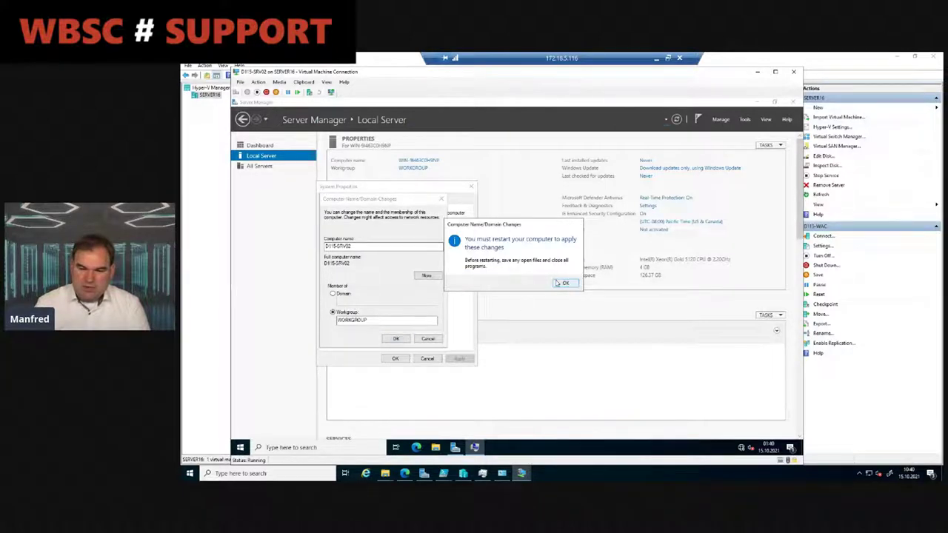
left_click(563, 283)
left_click(395, 358)
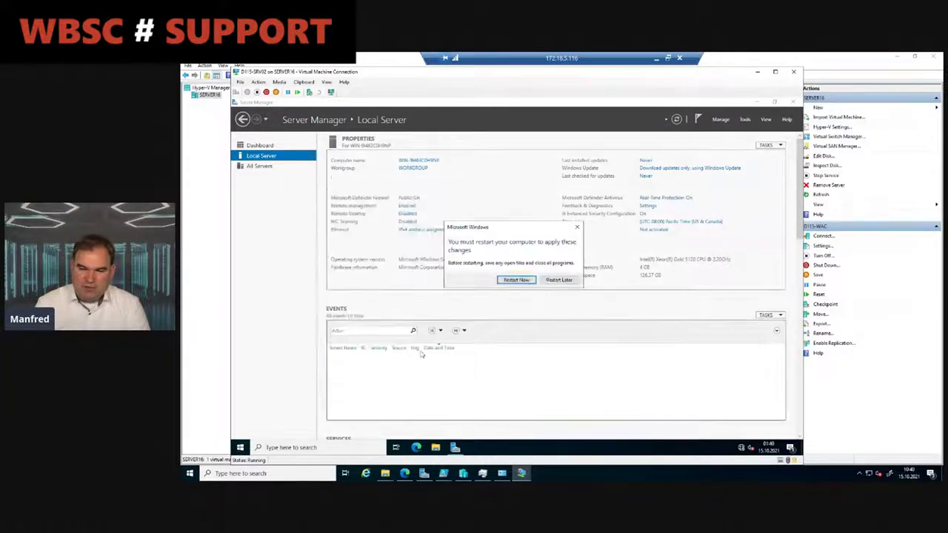
left_click(508, 281)
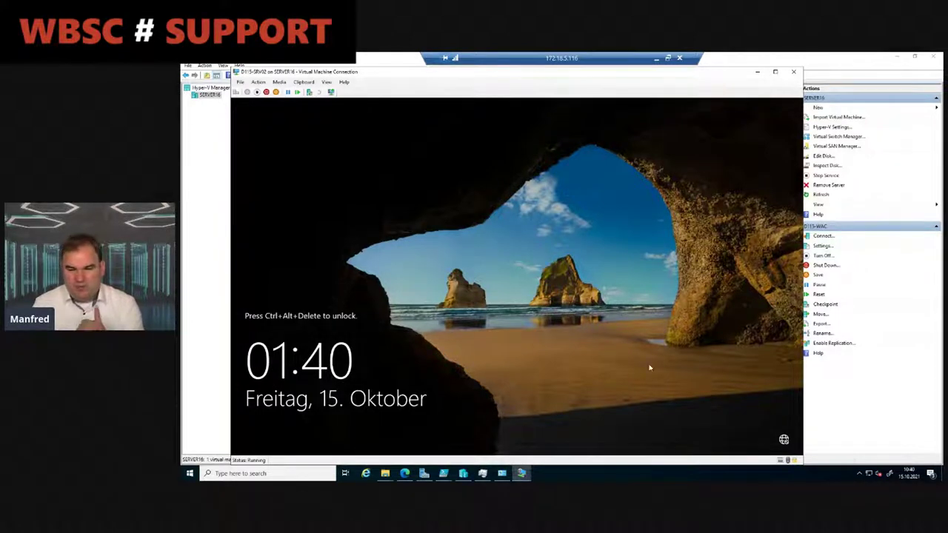
Switch to the D115-SRV01 console from the VM Connection taskbar previews.
left_click(522, 472)
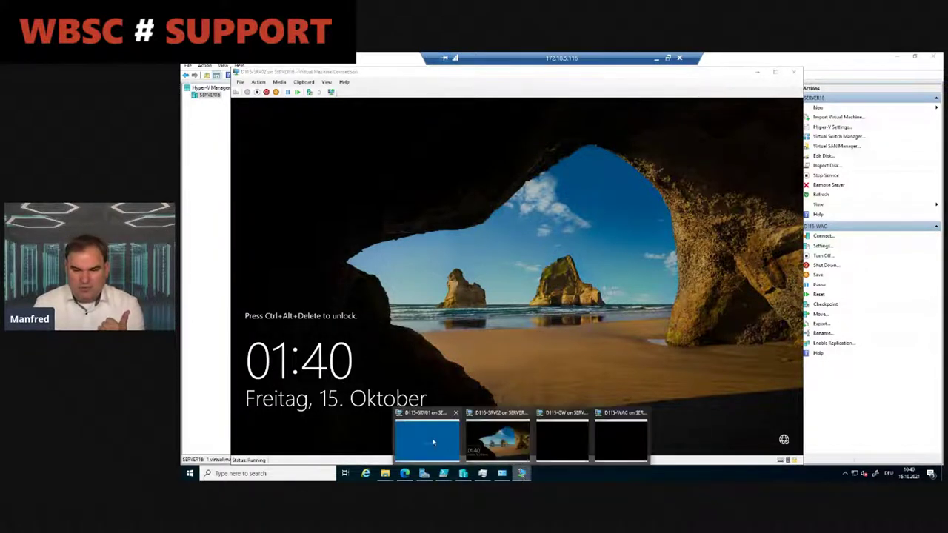
left_click(433, 442)
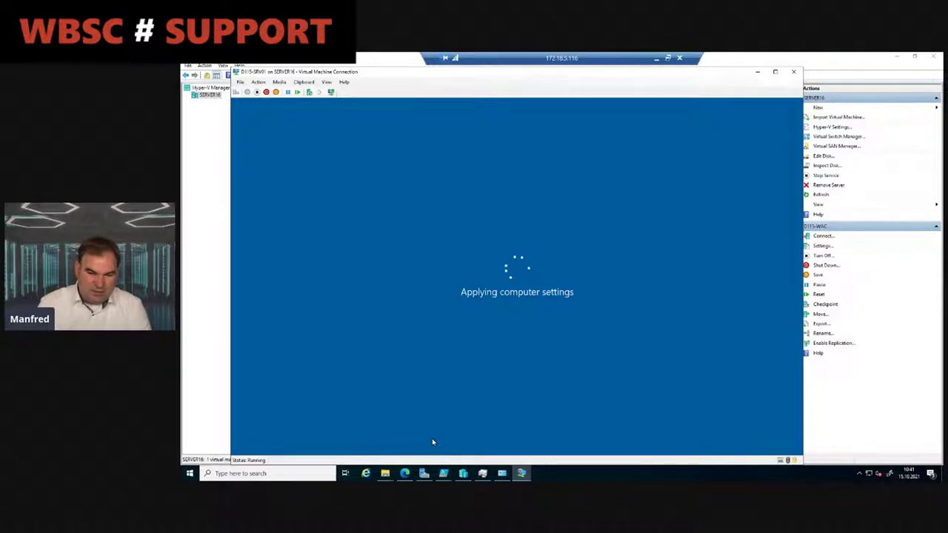
Open D115-SRV01's Integration Services settings in Hyper-V Manager to confirm Time synchronization is enabled.
left_click(208, 302)
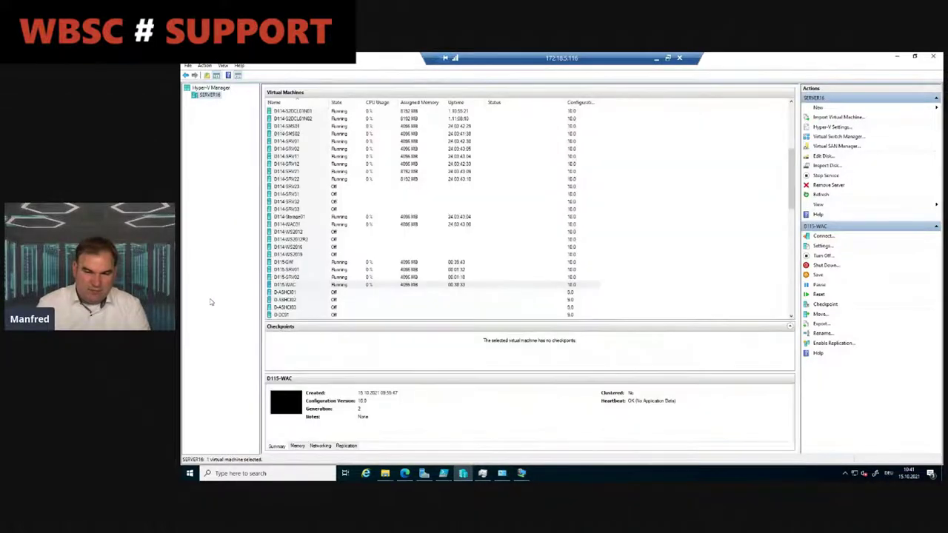
right_click(313, 270)
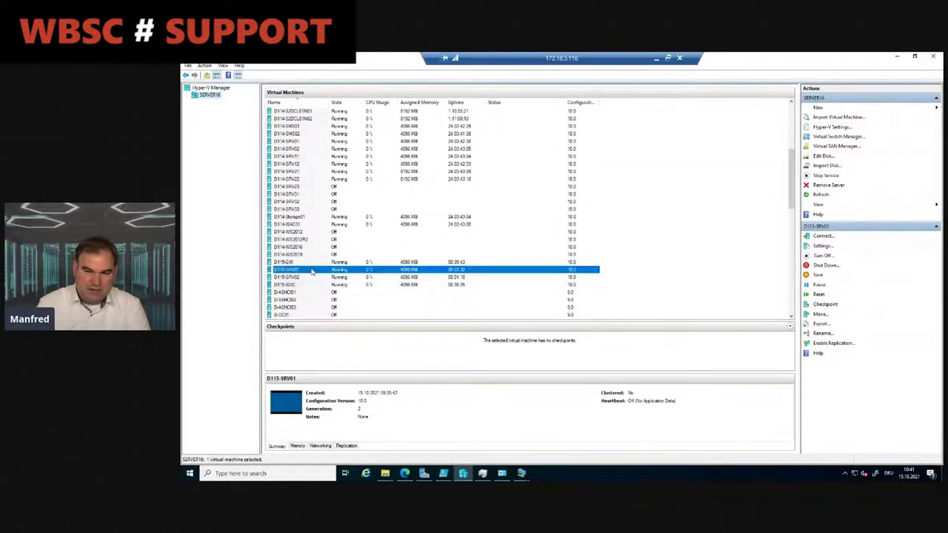
left_click(347, 285)
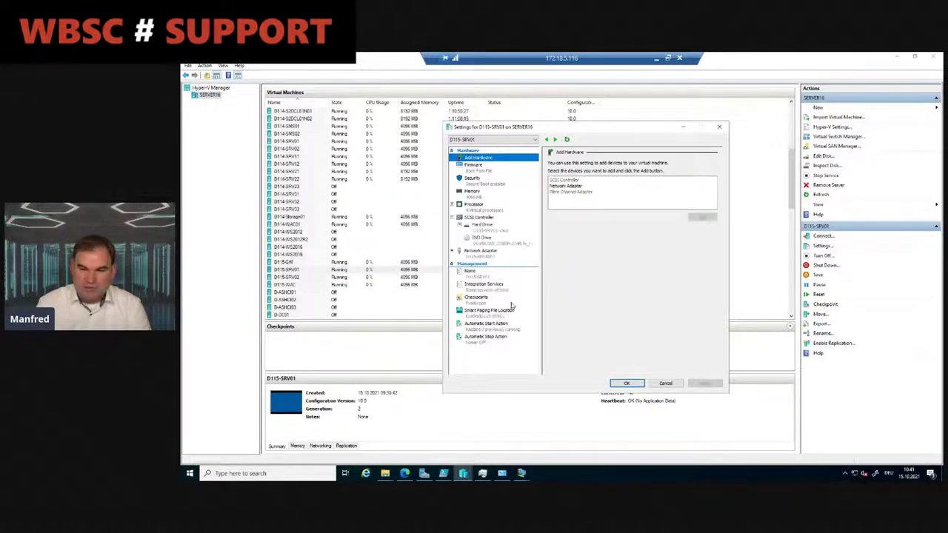
left_click(505, 291)
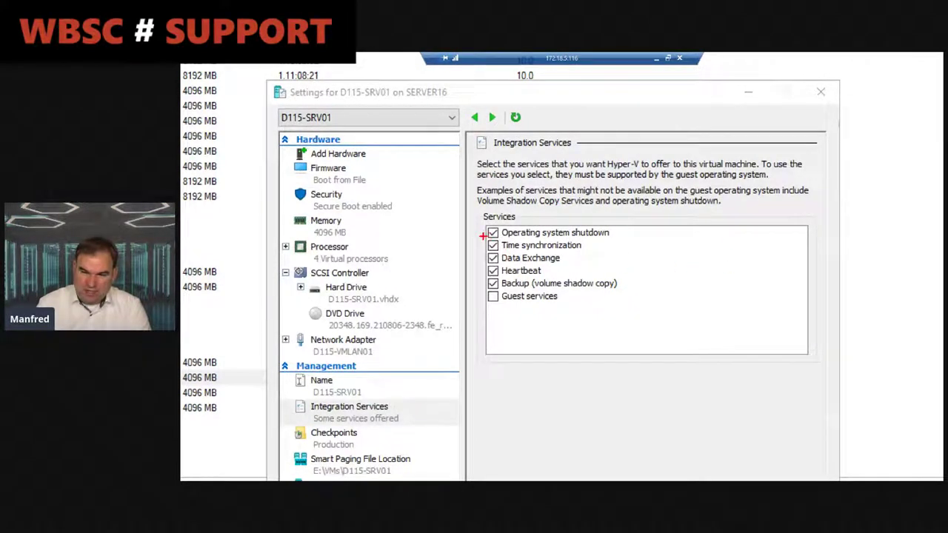
mouse_move(482, 238)
left_mouse_down()
mouse_move(494, 247)
mouse_move(606, 251)
left_mouse_up()
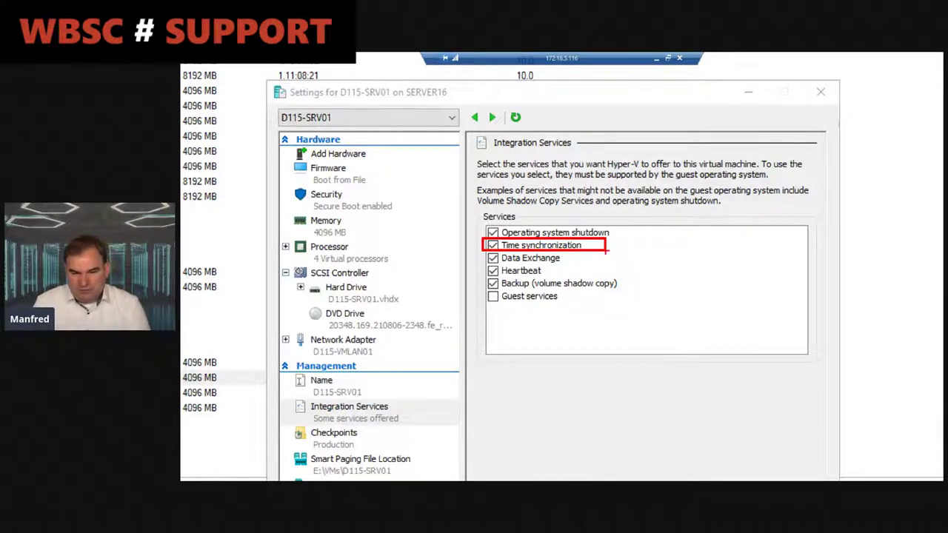
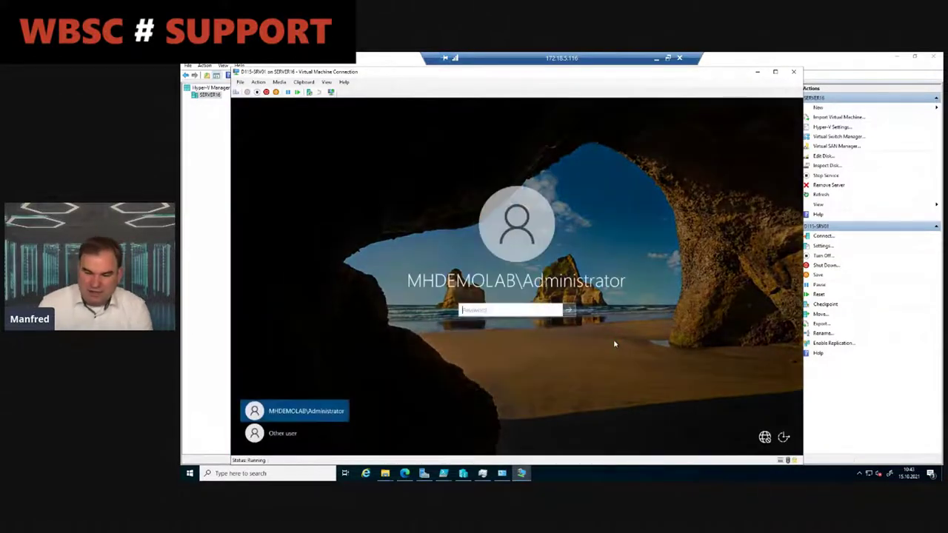
Sign in to D115-SRV01 with the MHDEMOLAB Administrator password and bring up the Tools menu.
type("••••••••")
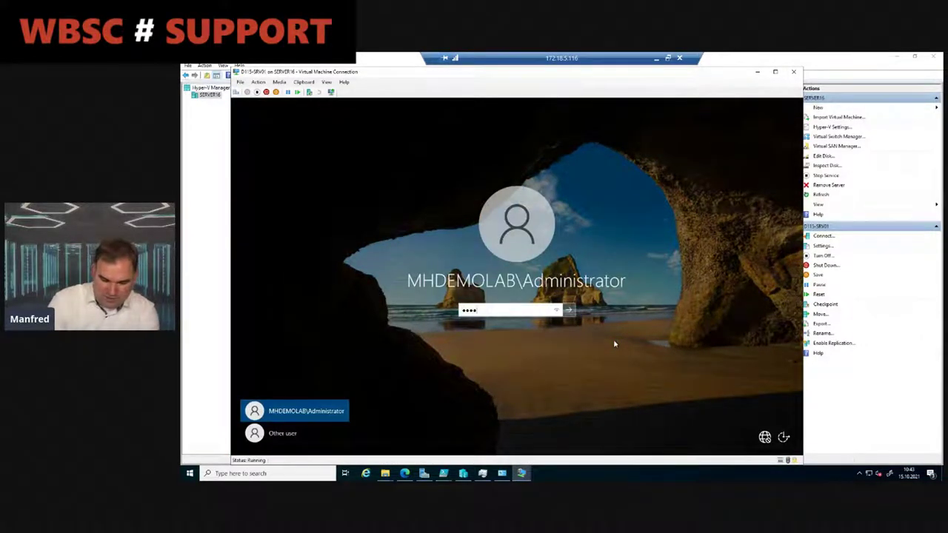
key("Return")
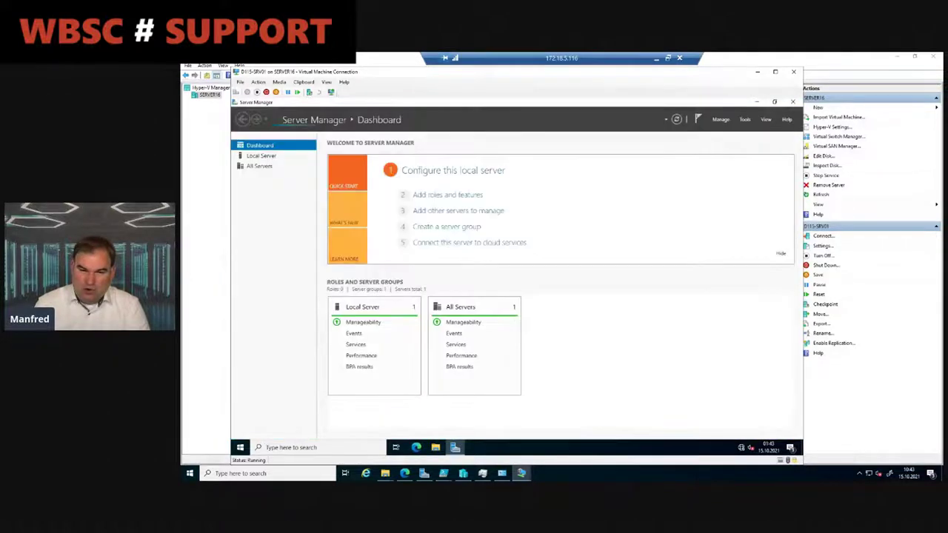
left_click(745, 120)
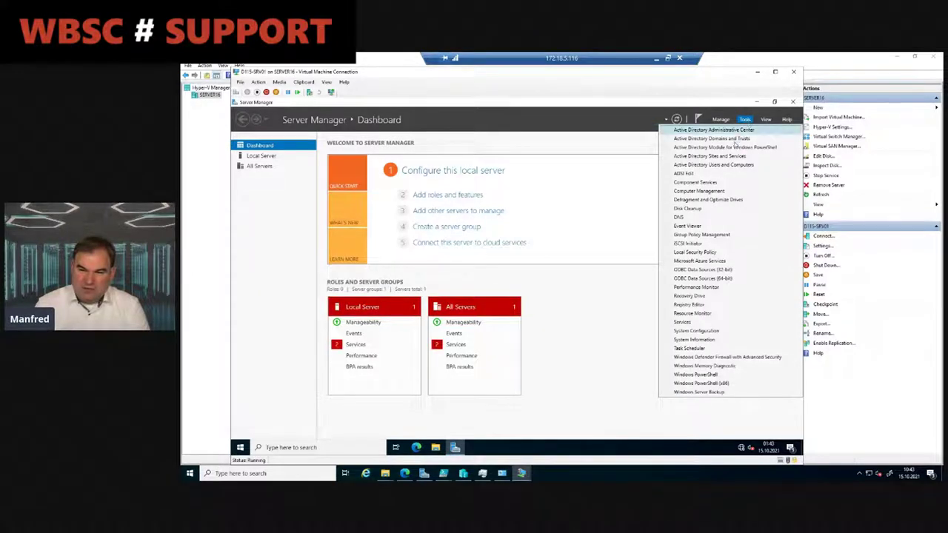
Launch Active Directory Users and Computers and Active Directory Administrative Center from Tools.
left_click(725, 166)
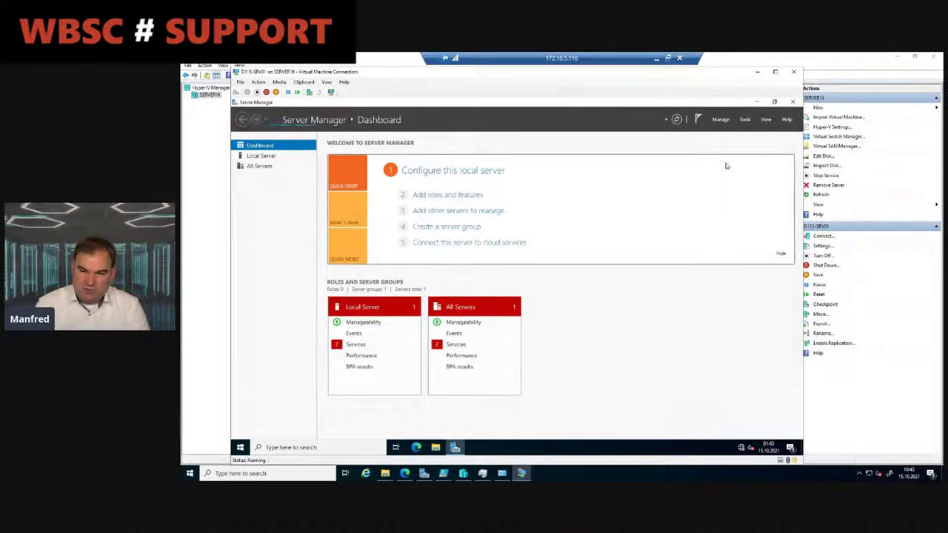
left_click(745, 120)
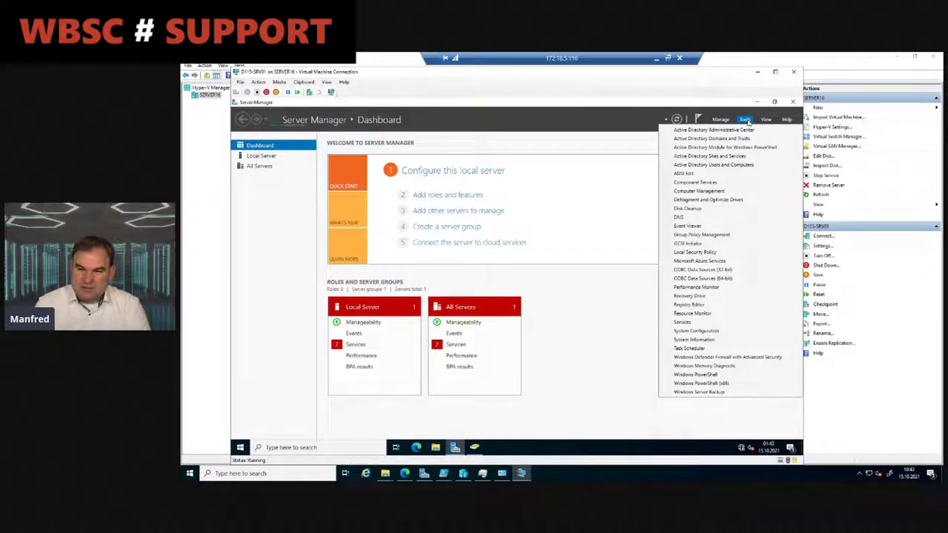
left_click(750, 131)
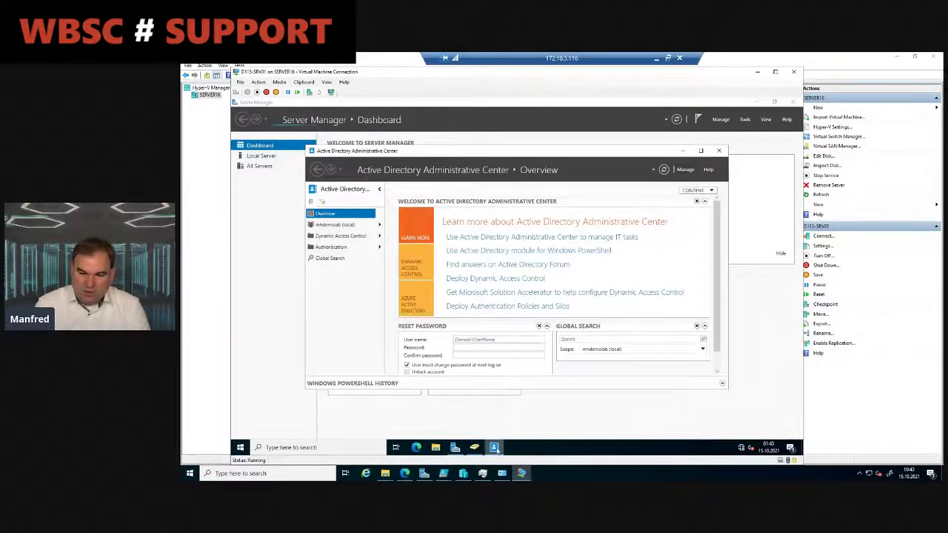
Arrange the two Active Directory windows, then return to the Hyper-V virtual machine list.
left_click(474, 453)
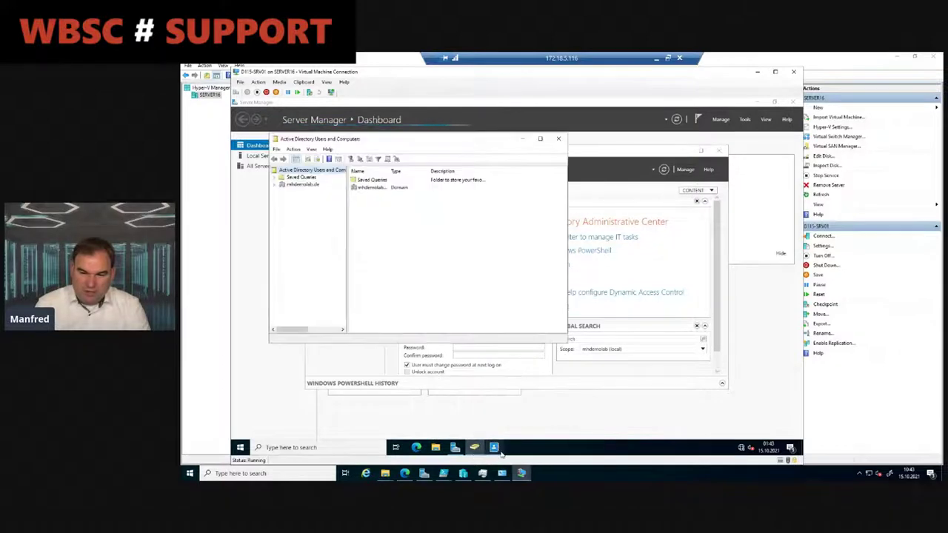
left_click(497, 451)
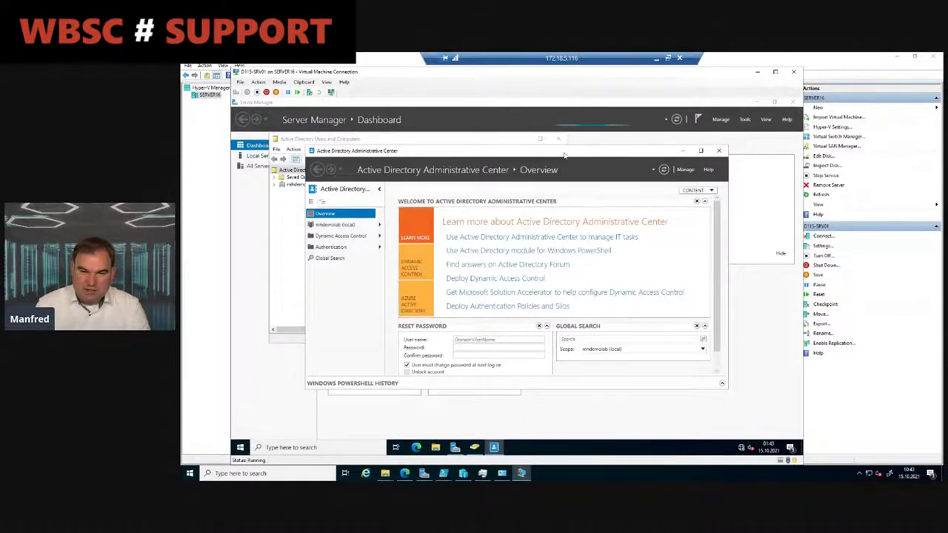
left_click_drag(565, 153, 598, 178)
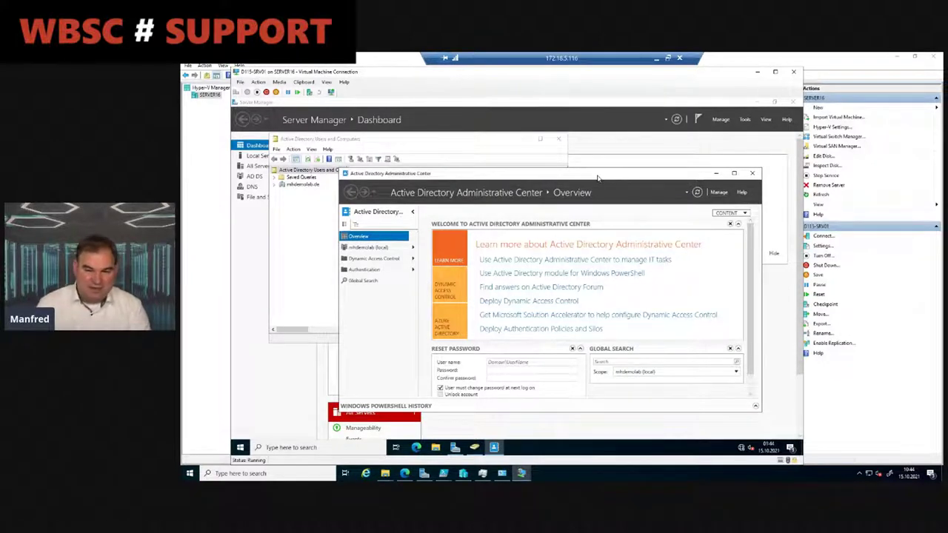
left_click(463, 474)
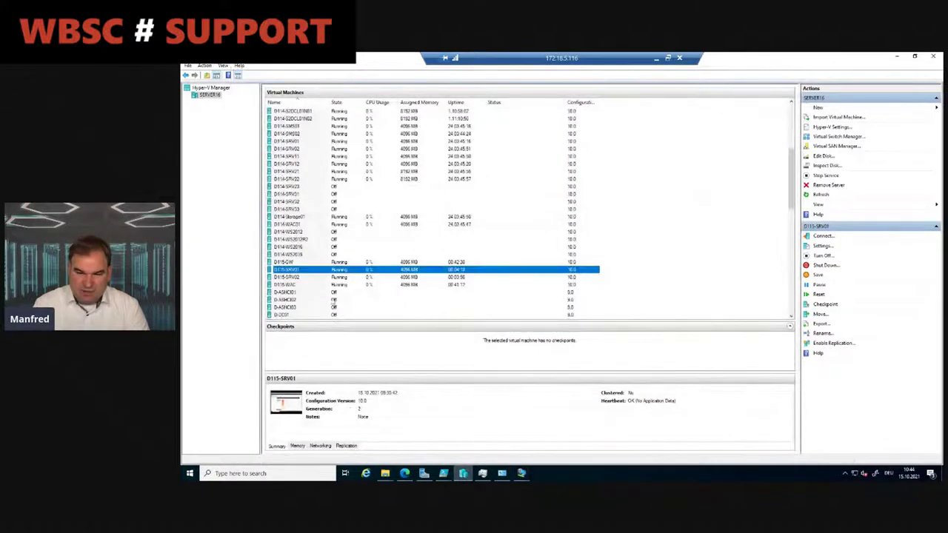
Connect to the D115-SRV02 console and sign in with the Administrator password.
left_click(337, 277)
right_click(337, 277)
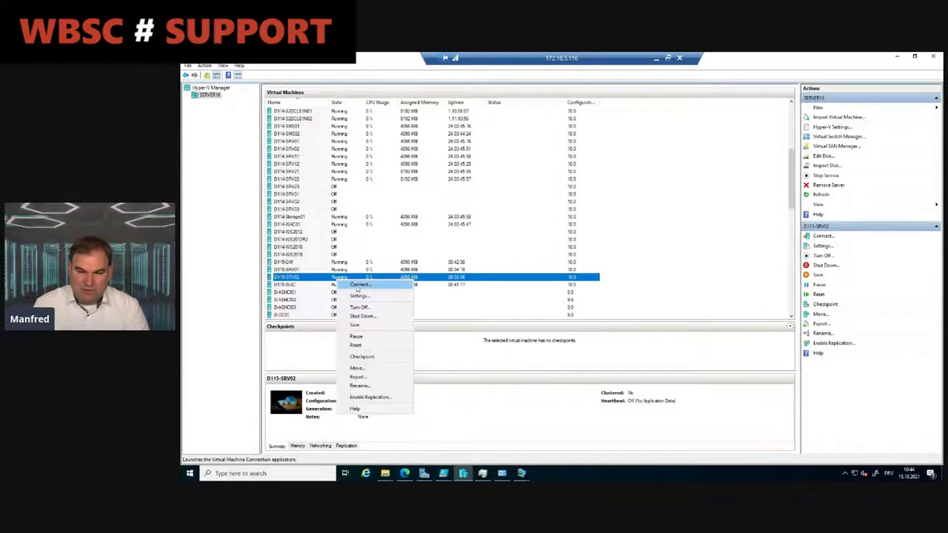
left_click(357, 287)
left_click(237, 92)
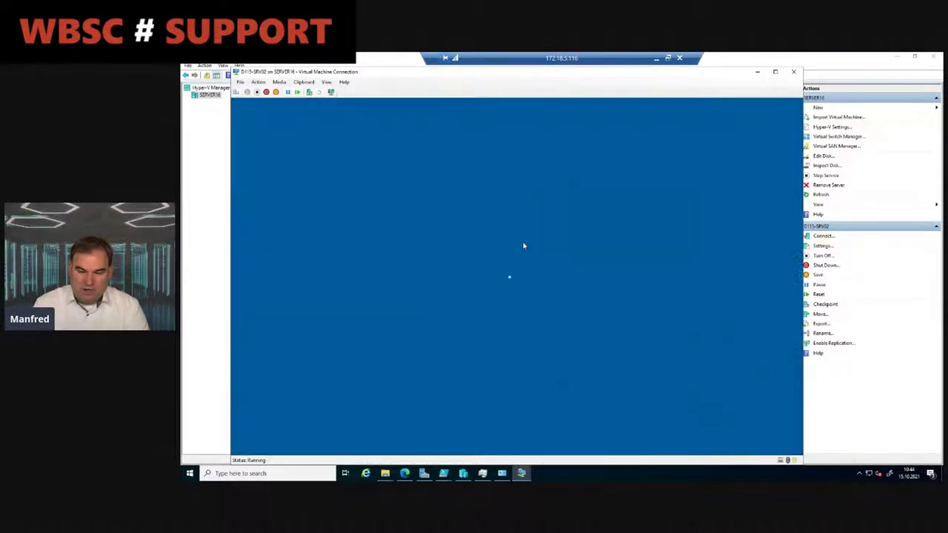
type("•")
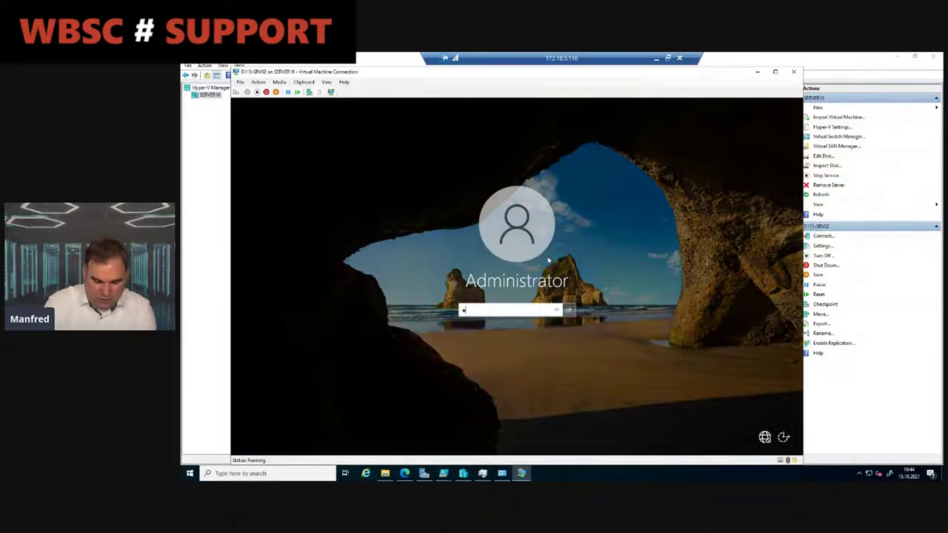
type("••••••")
key("Return")
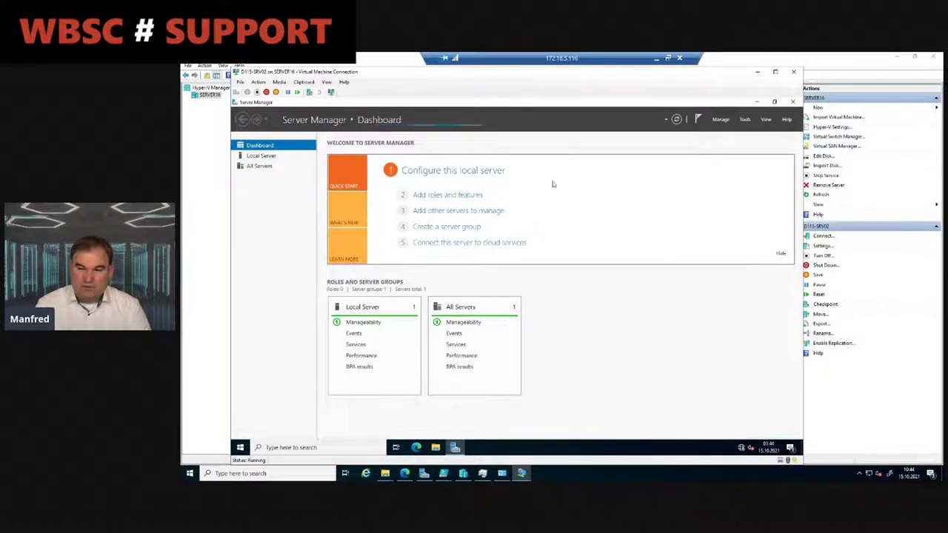
Open the TCP/IPv4 properties of D115-SRV02's Ethernet adapter from the Local Server page.
left_click(485, 172)
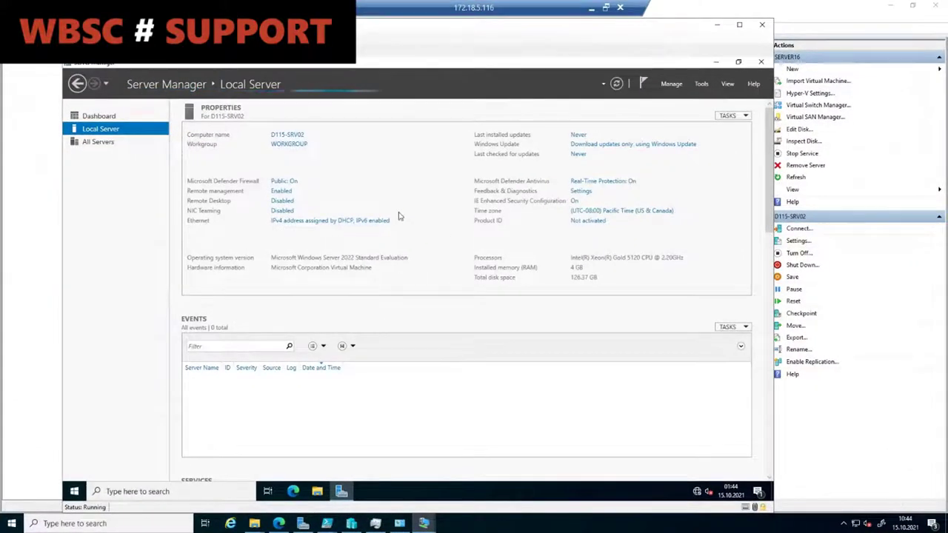
left_click(378, 222)
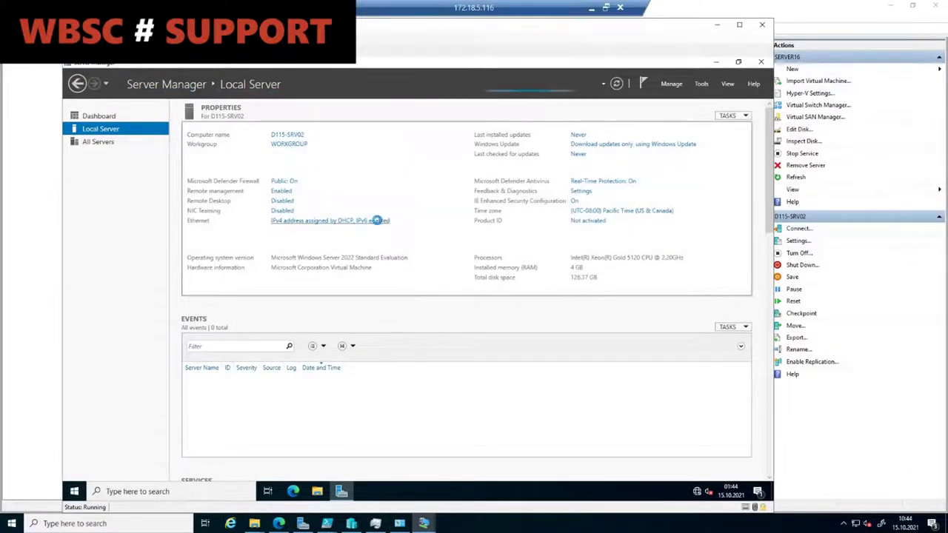
right_click(184, 199)
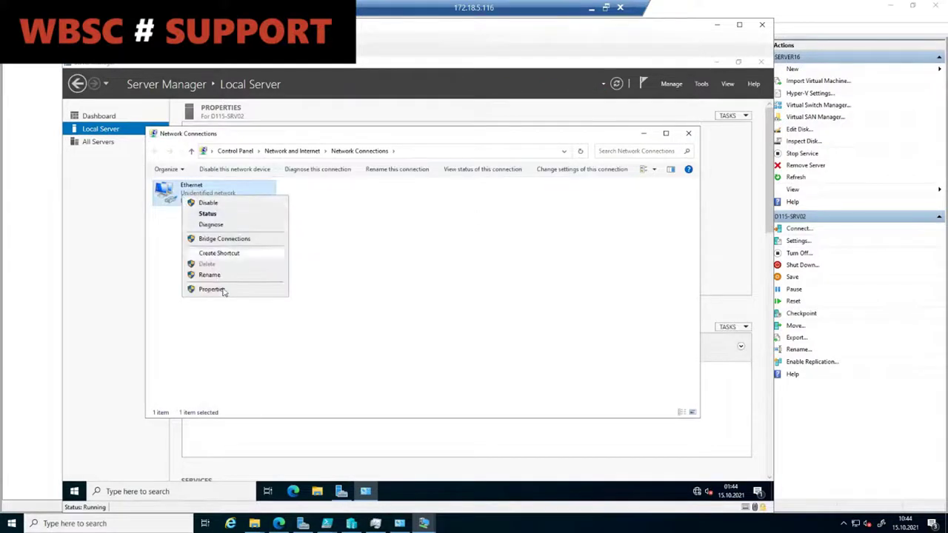
left_click(228, 292)
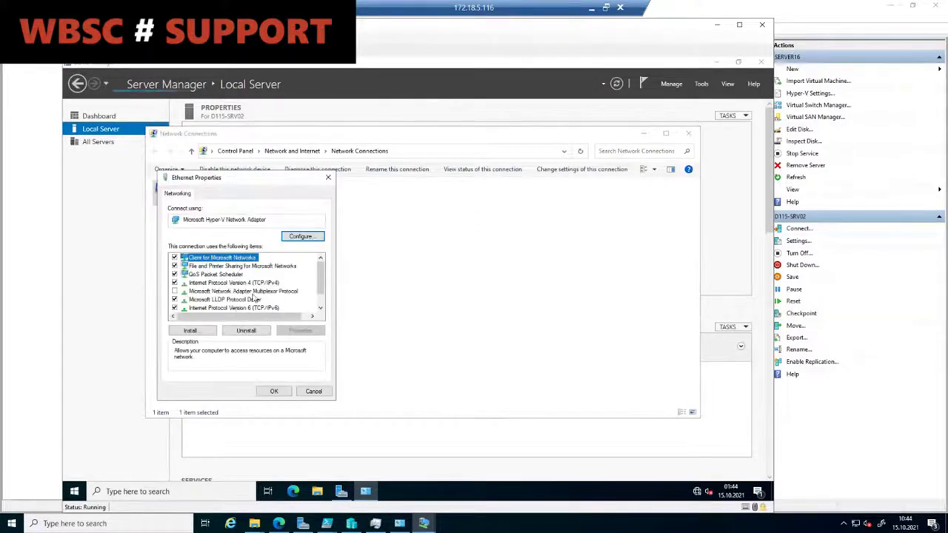
left_click(255, 283)
left_click(300, 330)
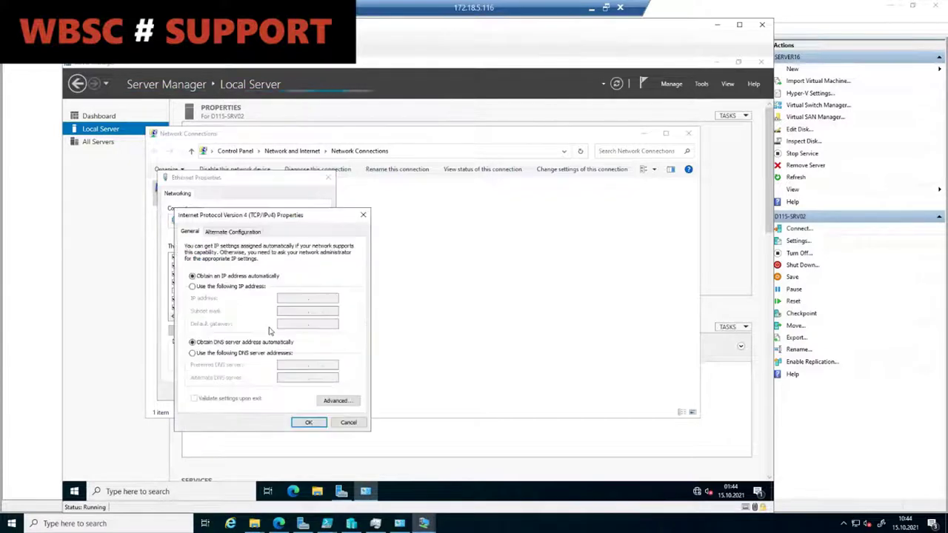
Set static IP 192.168.100.202, mask 255.255.255.0 and preferred DNS 192.168.100.201, then confirm.
left_click(256, 287)
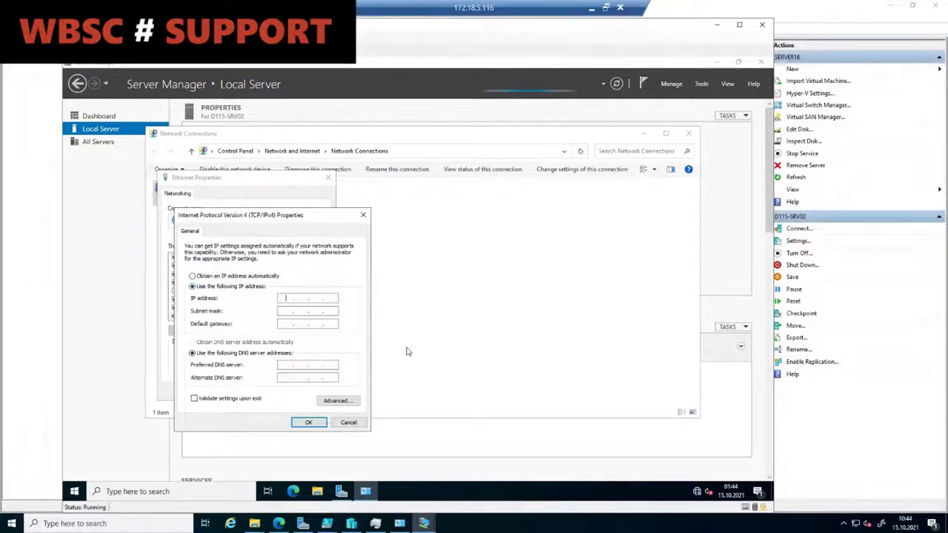
type("192 . 168 . 100 . 202")
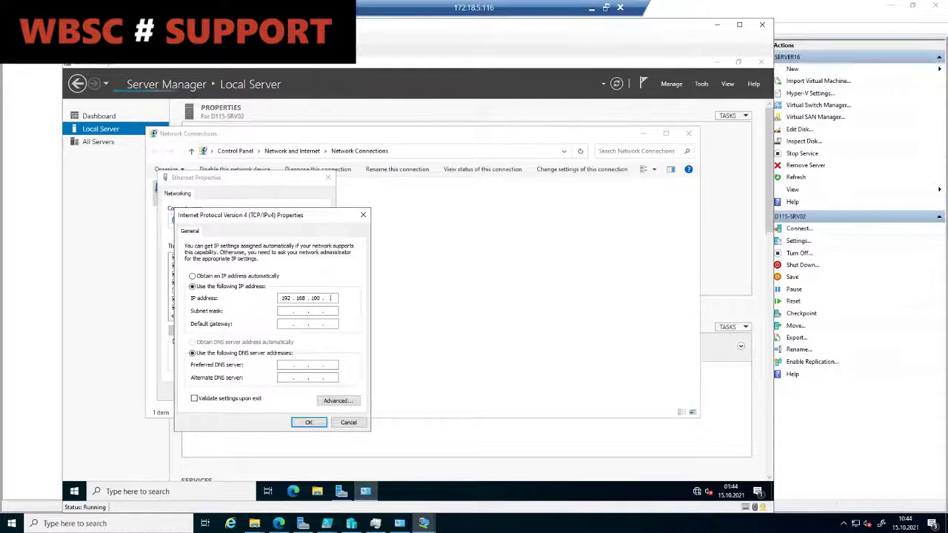
key("Tab")
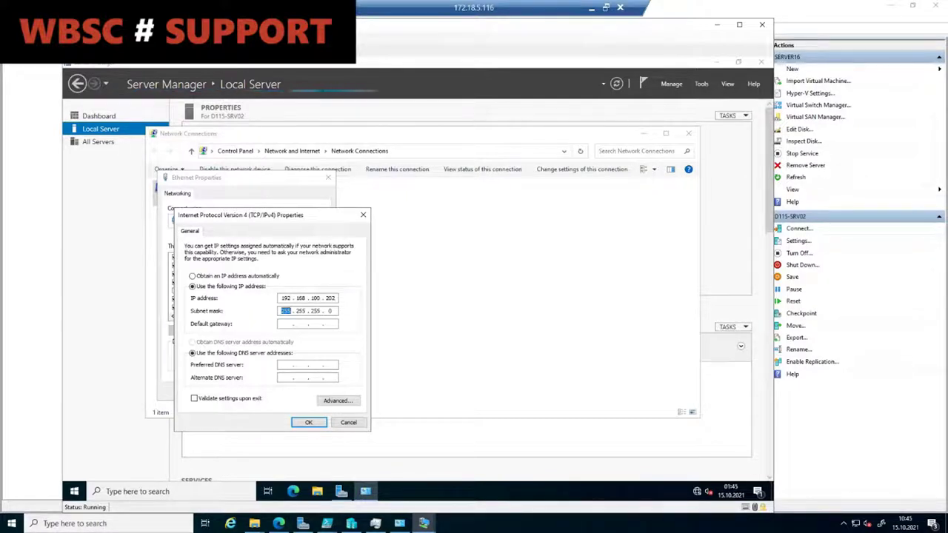
left_click(285, 364)
type("192 . ")
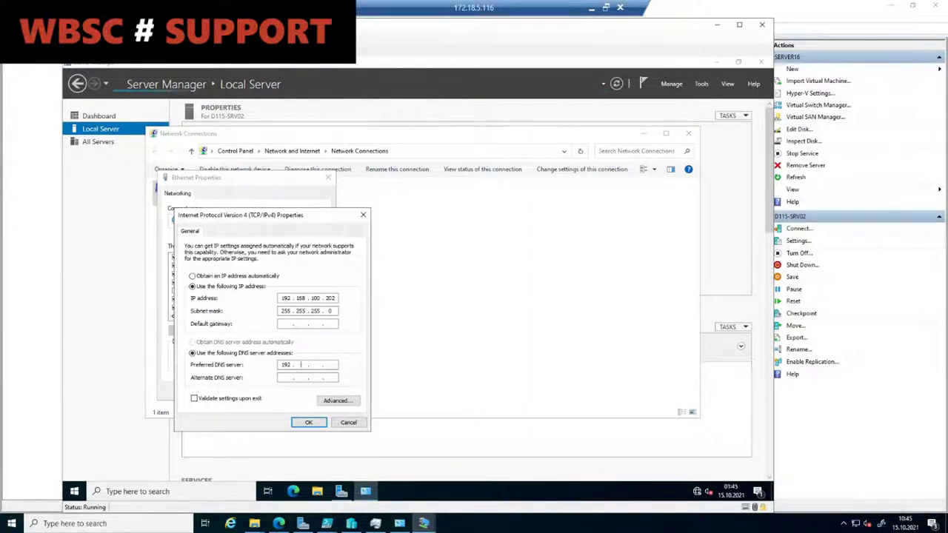
type("168 . 100 . 201")
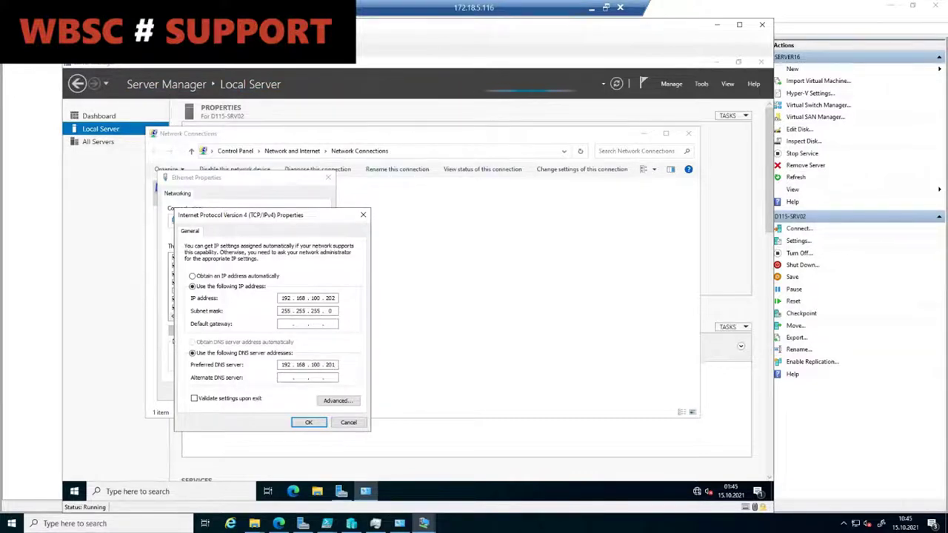
left_click(501, 527)
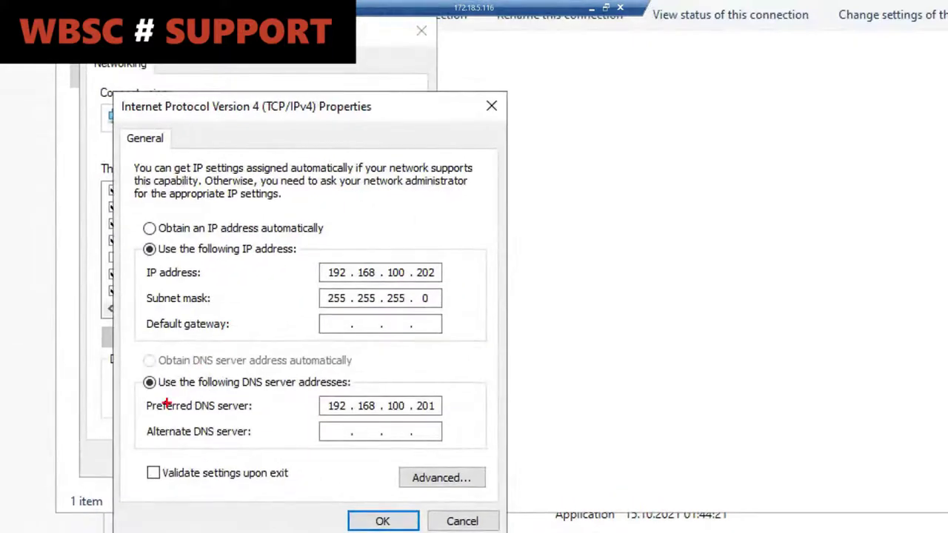
left_click_drag(127, 392, 330, 417)
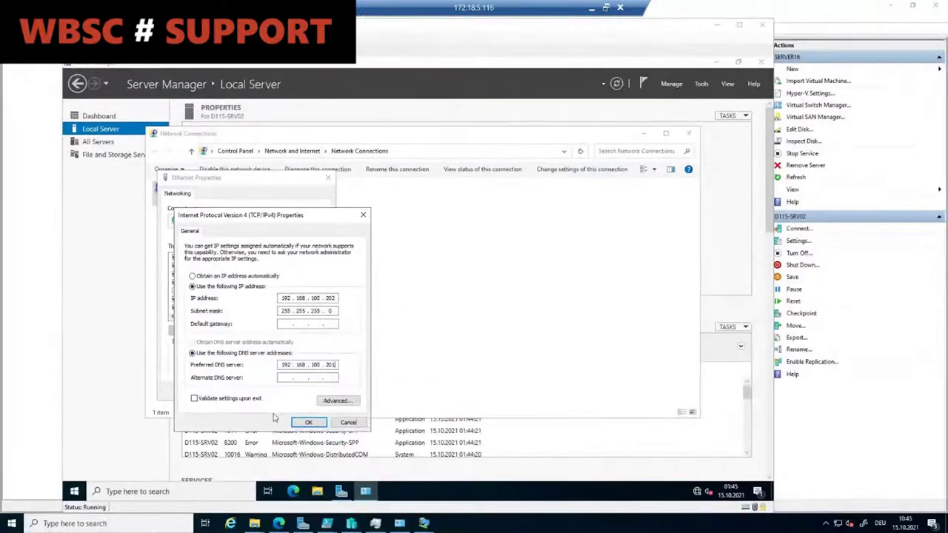
left_click(382, 520)
left_click(275, 392)
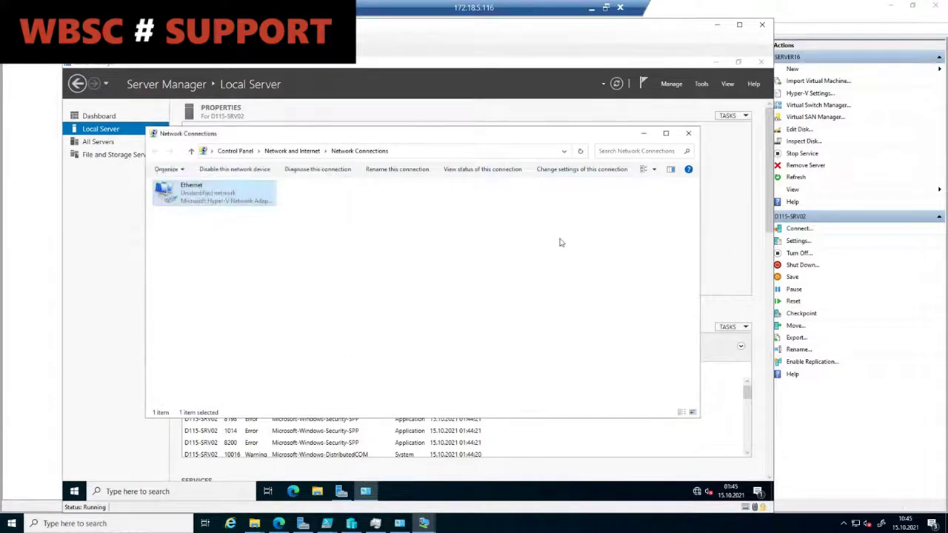
Change D115-SRV02's membership from WORKGROUP to the domain mhdemolab.de.
left_click(691, 136)
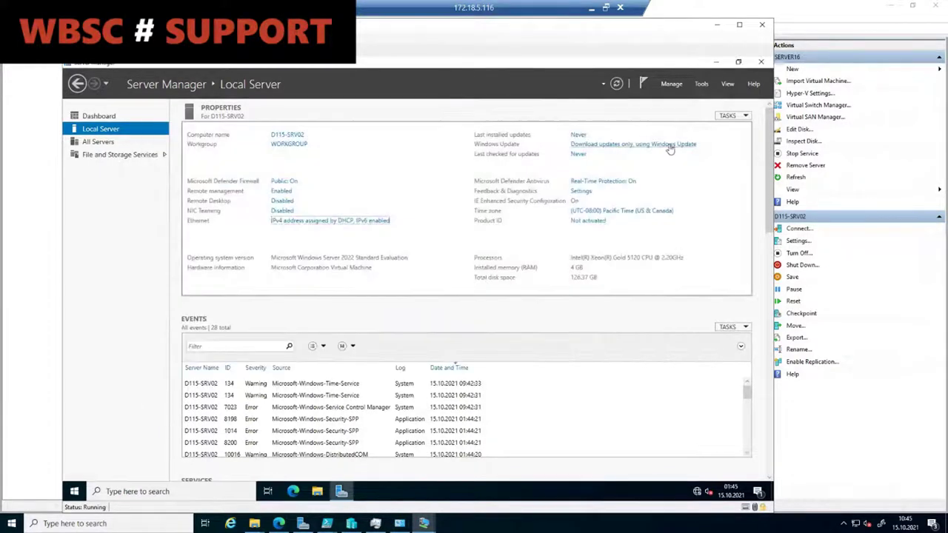
left_click(289, 145)
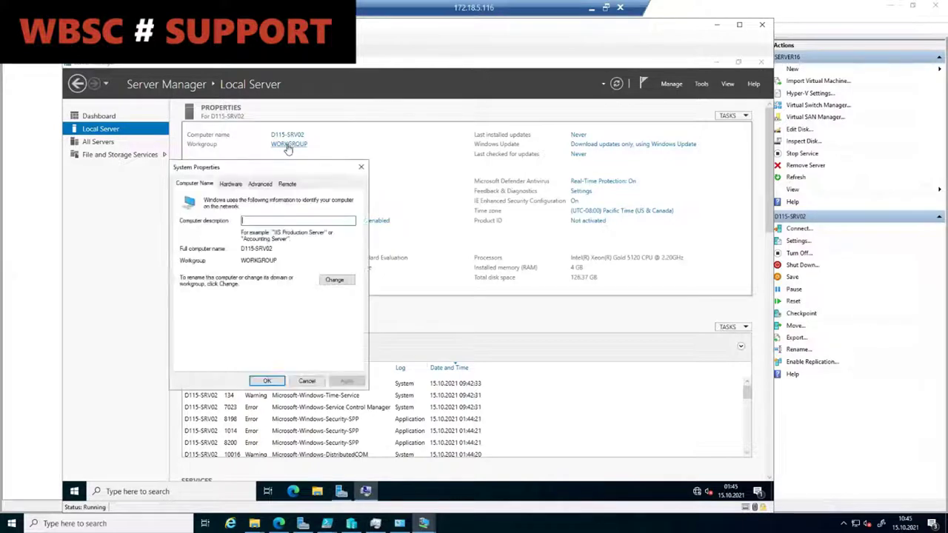
left_click(342, 281)
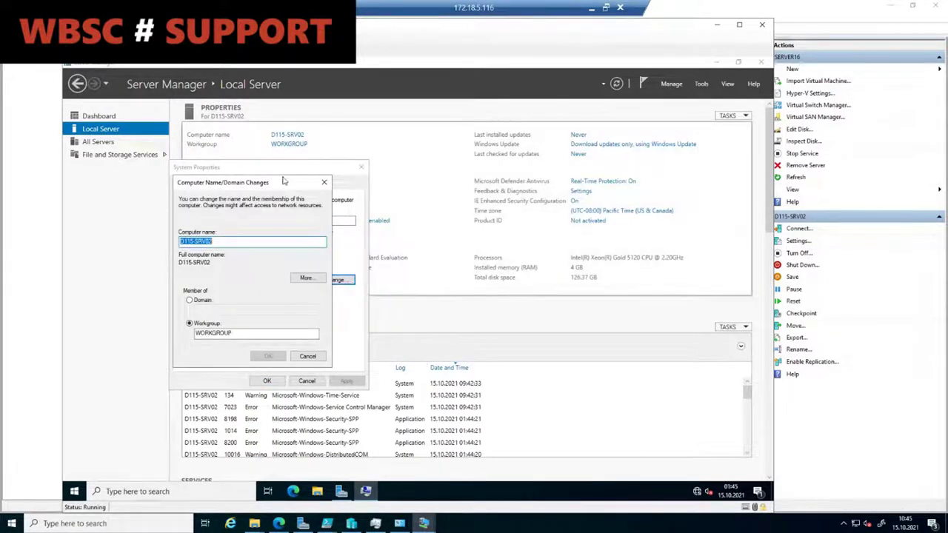
left_click(195, 300)
left_click(239, 311)
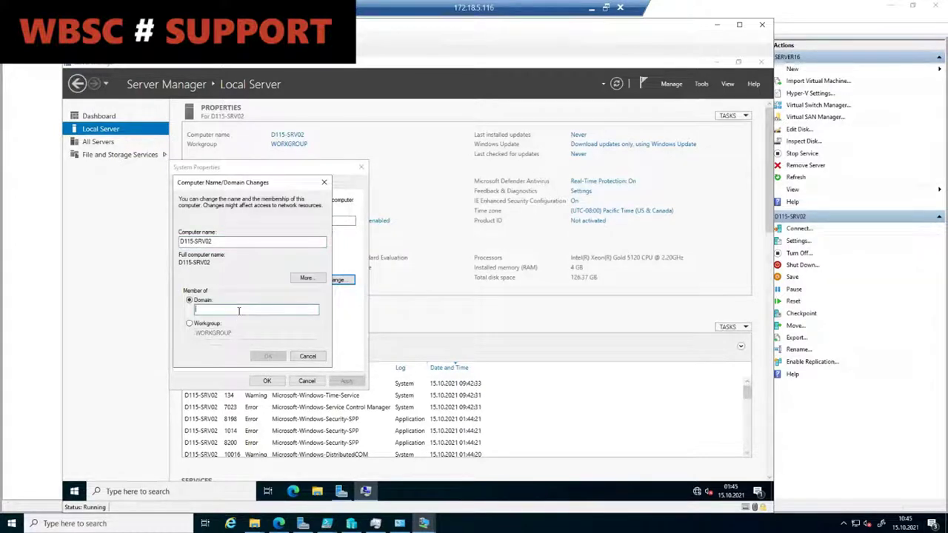
type("mhdem")
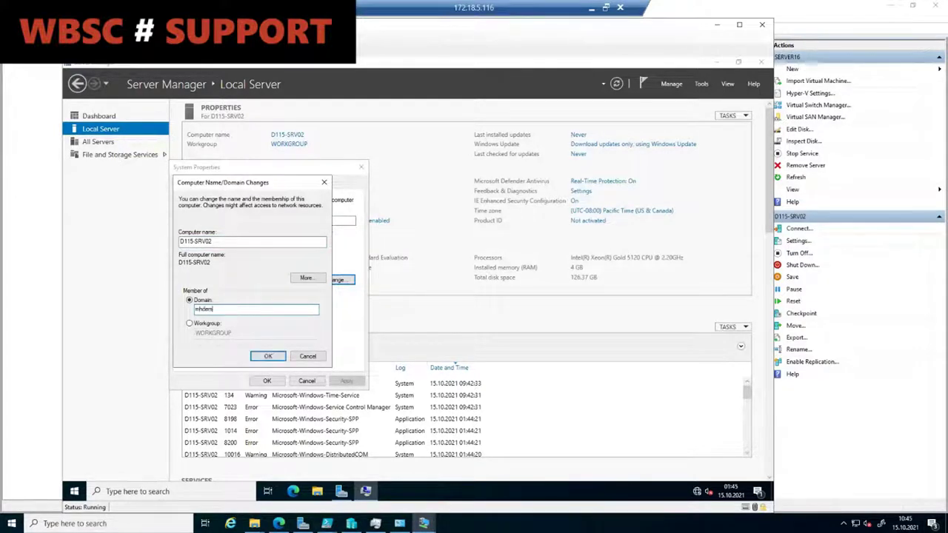
type("olab.de")
left_click(268, 356)
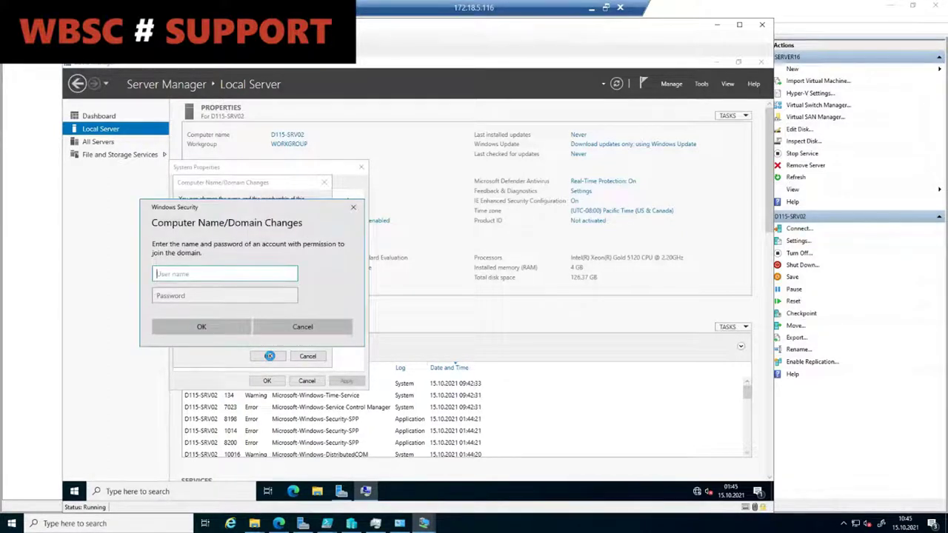
Enter the domain administrator credentials, acknowledge the welcome and restart notices, and restart now.
type("administrator")
key("Tab")
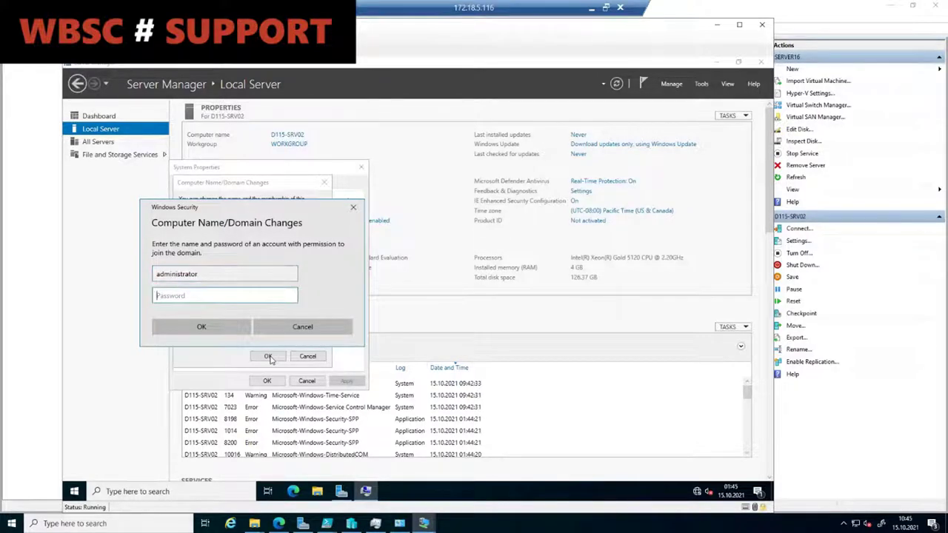
type("•")
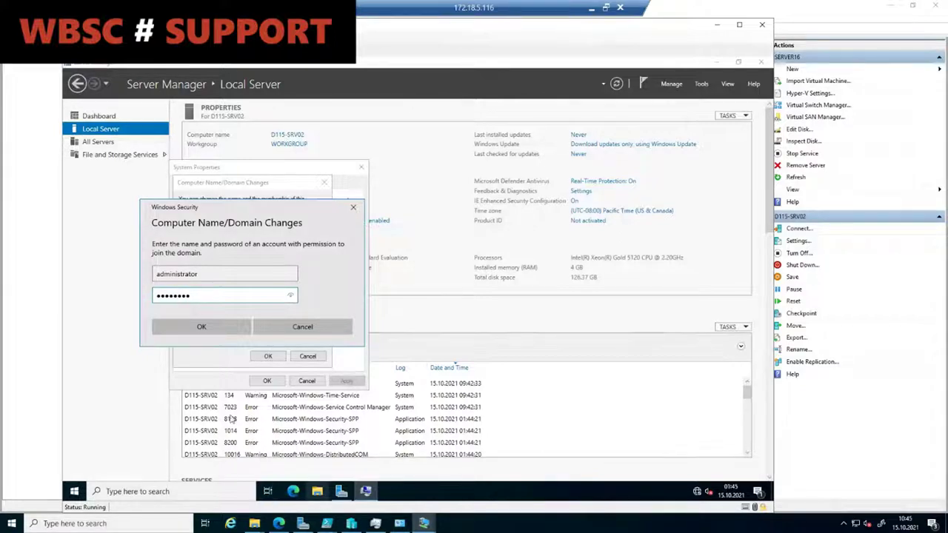
left_click(200, 326)
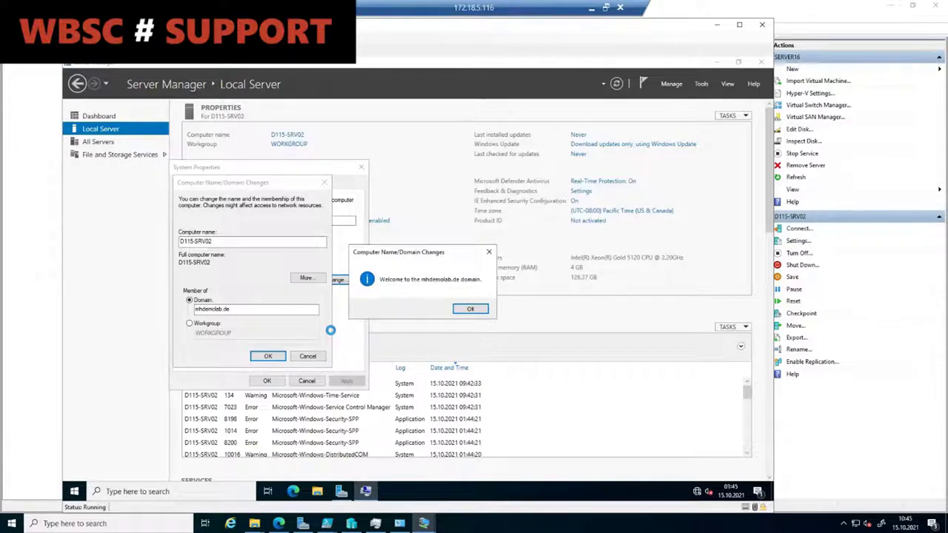
left_click(467, 310)
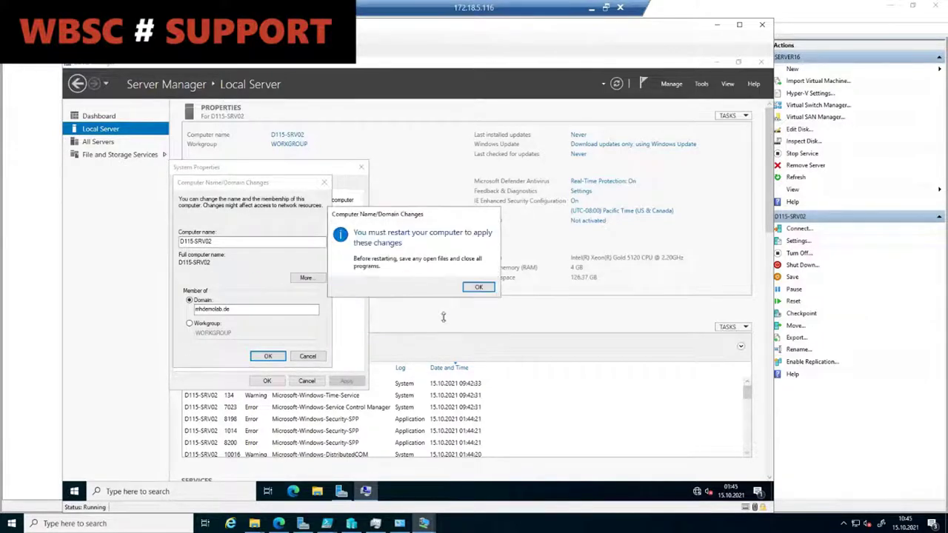
left_click(478, 287)
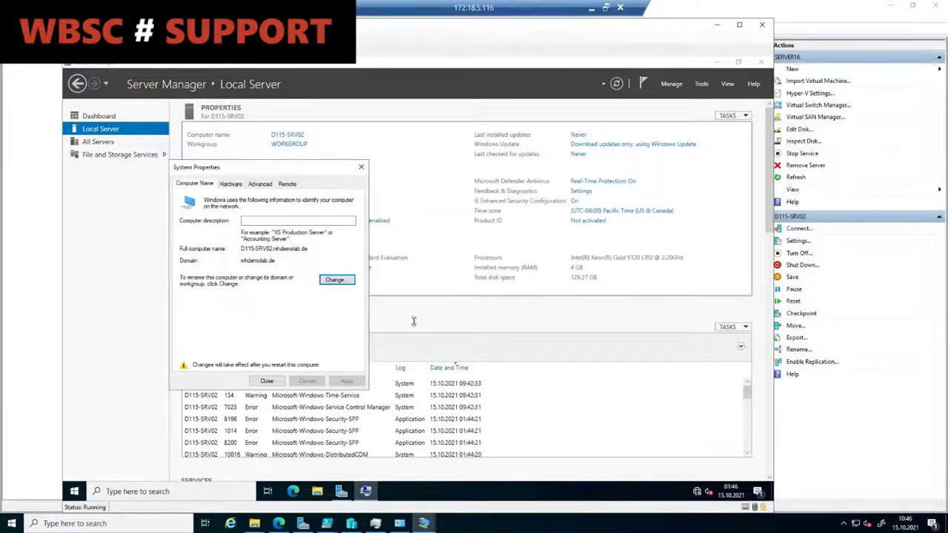
left_click(268, 380)
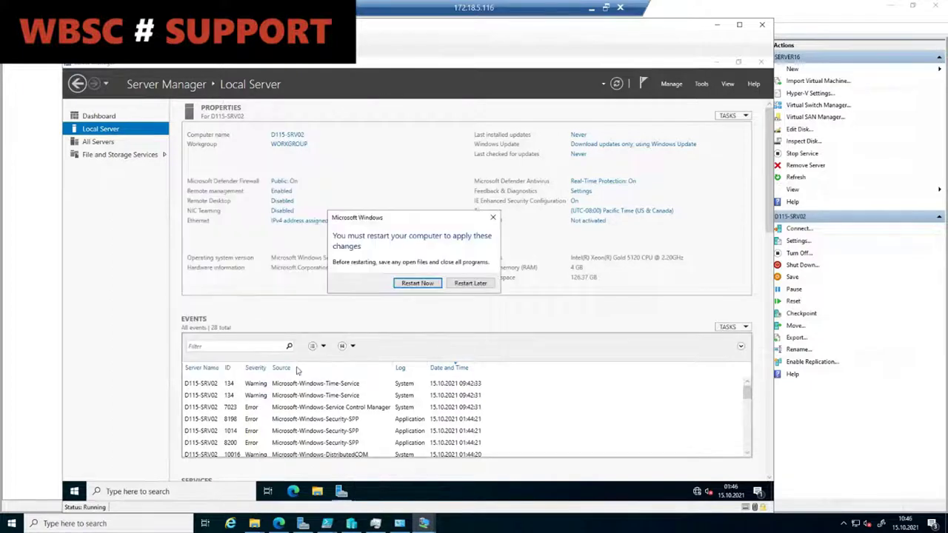
left_click(415, 285)
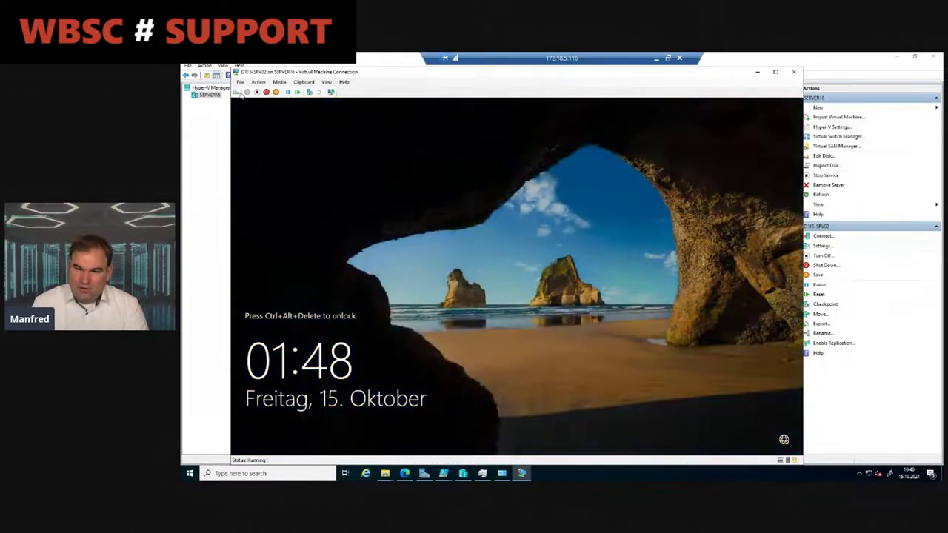
Sign in as Other user with the mhdemolab.de domain administrator account and password.
left_click(237, 92)
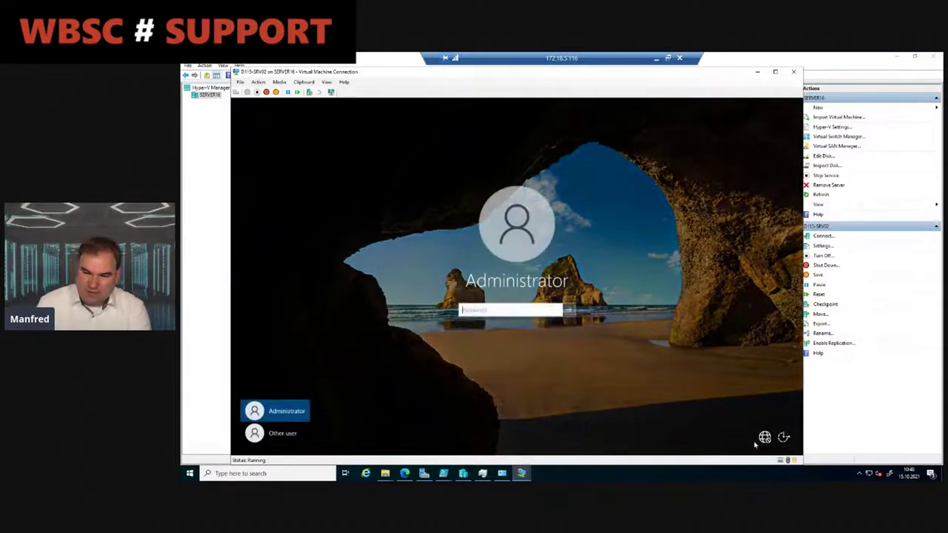
left_click(294, 434)
type("a")
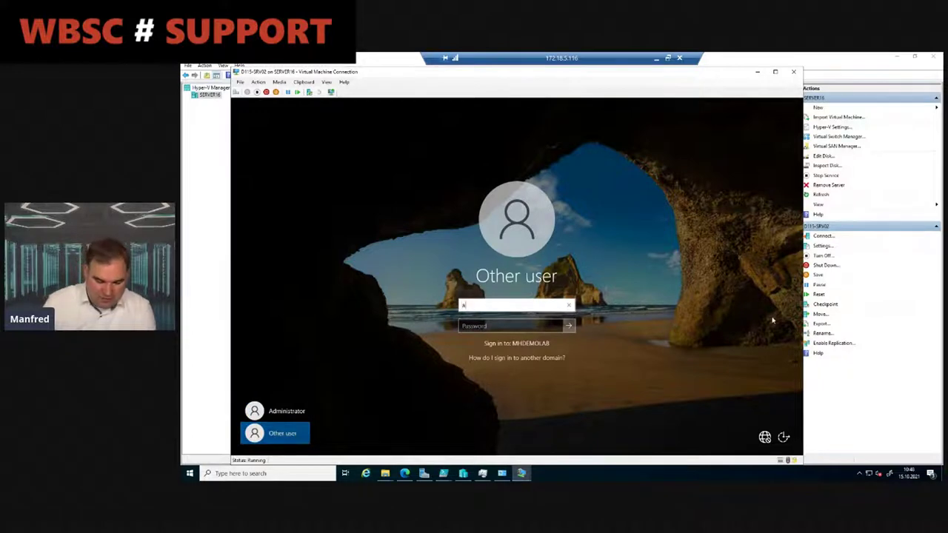
type("dministrat")
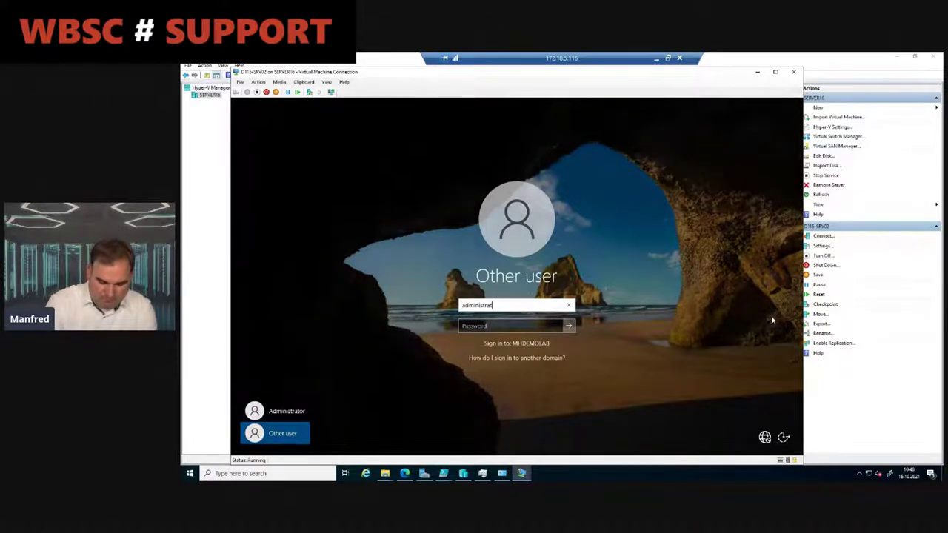
type("or@mhde")
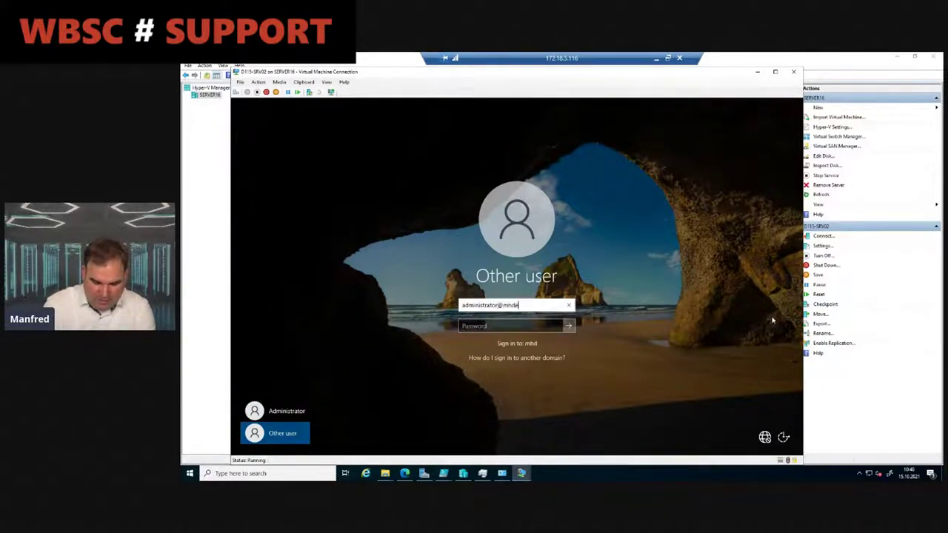
type("molab.de")
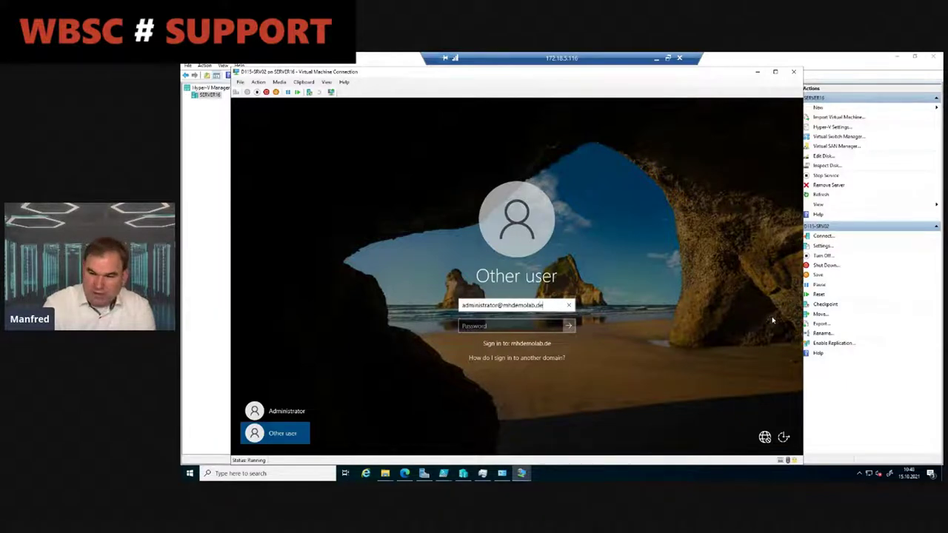
key("Tab")
type("••")
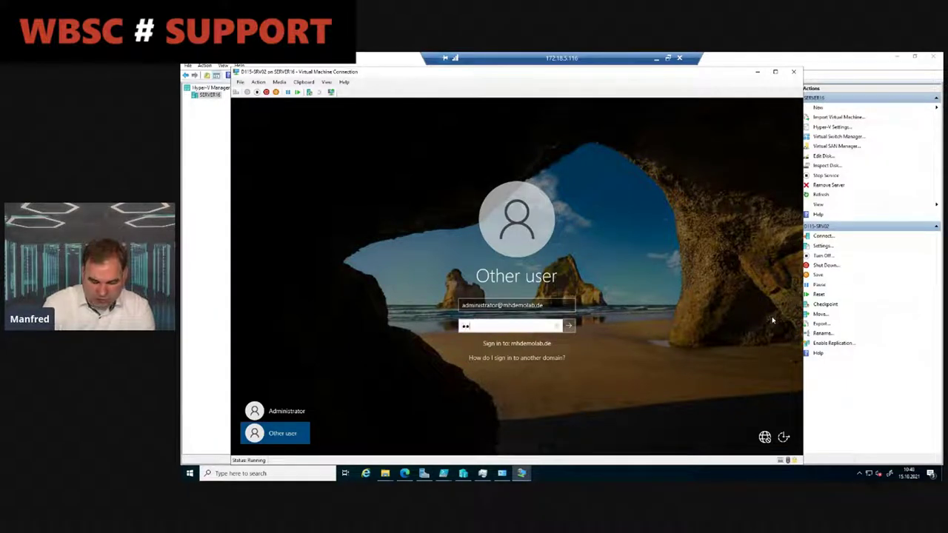
type("••••••")
key("Return")
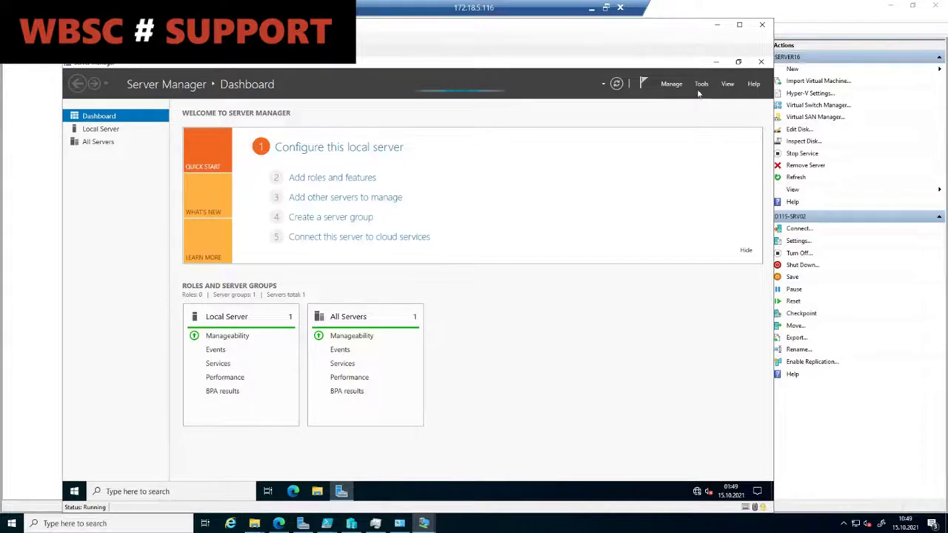
Start the Add Roles and Features wizard with role-based installation on this server.
left_click(385, 148)
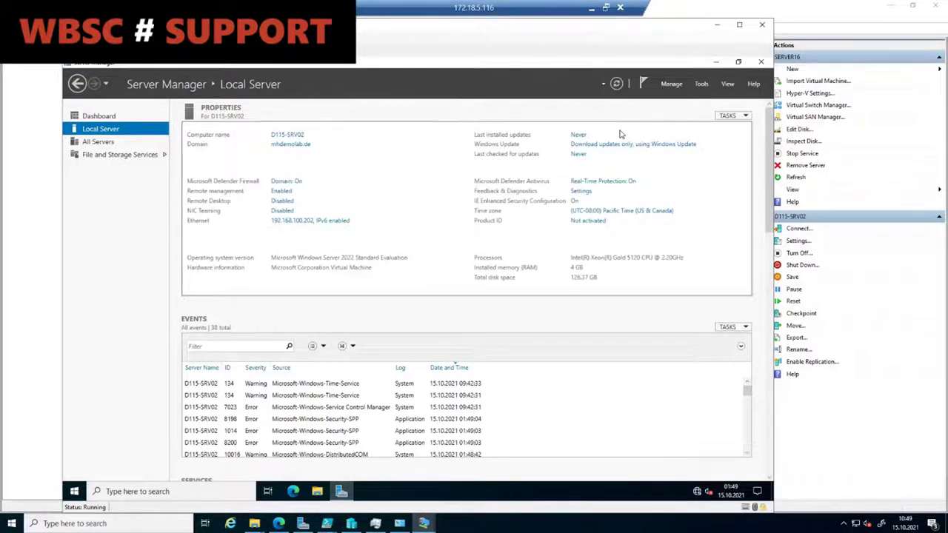
left_click(677, 85)
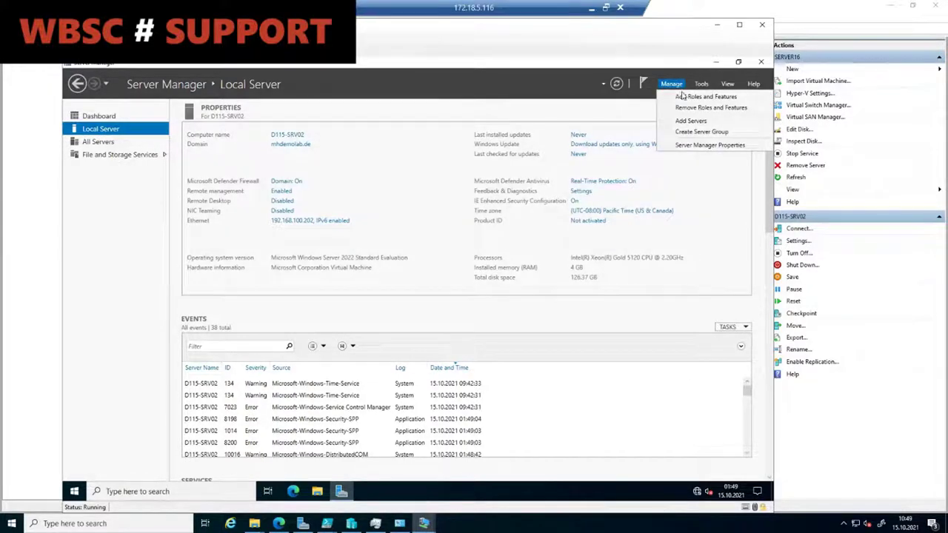
left_click(697, 97)
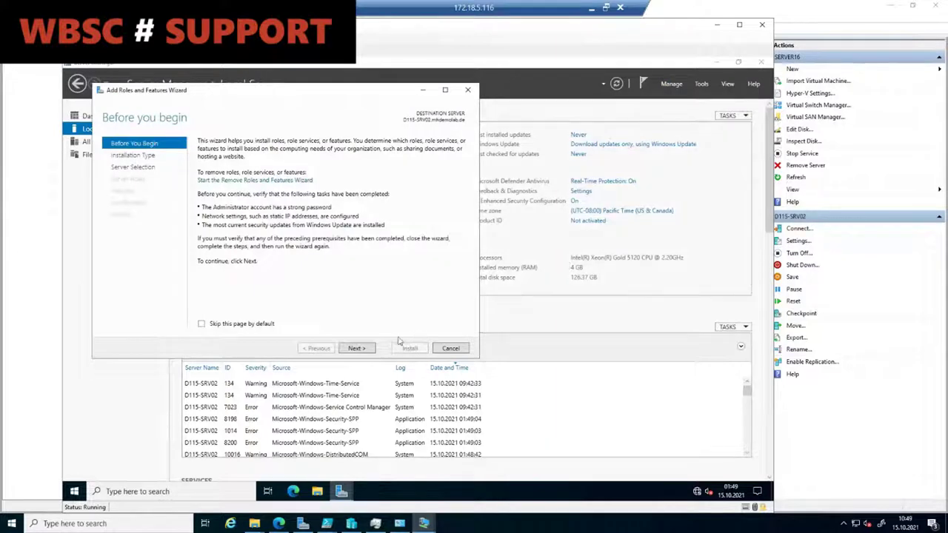
left_click(367, 353)
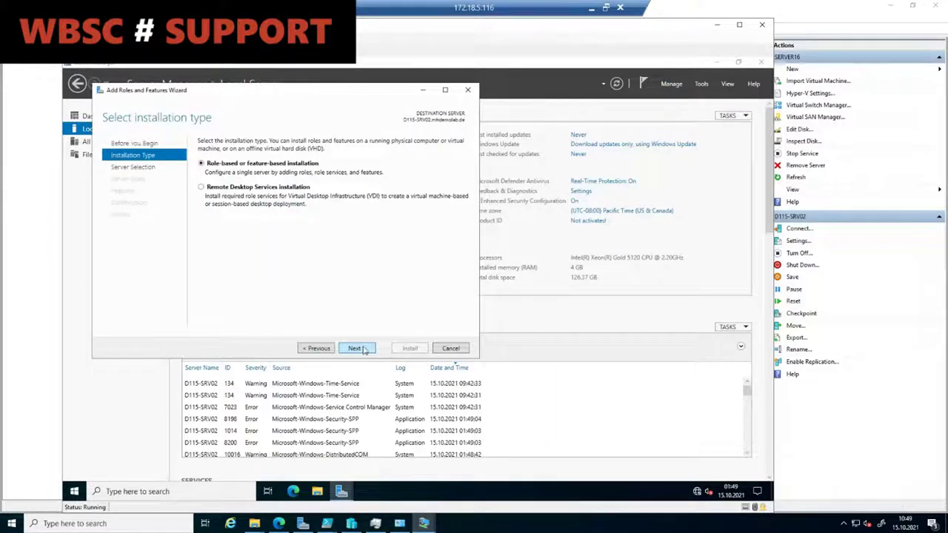
left_click(363, 350)
left_click(356, 348)
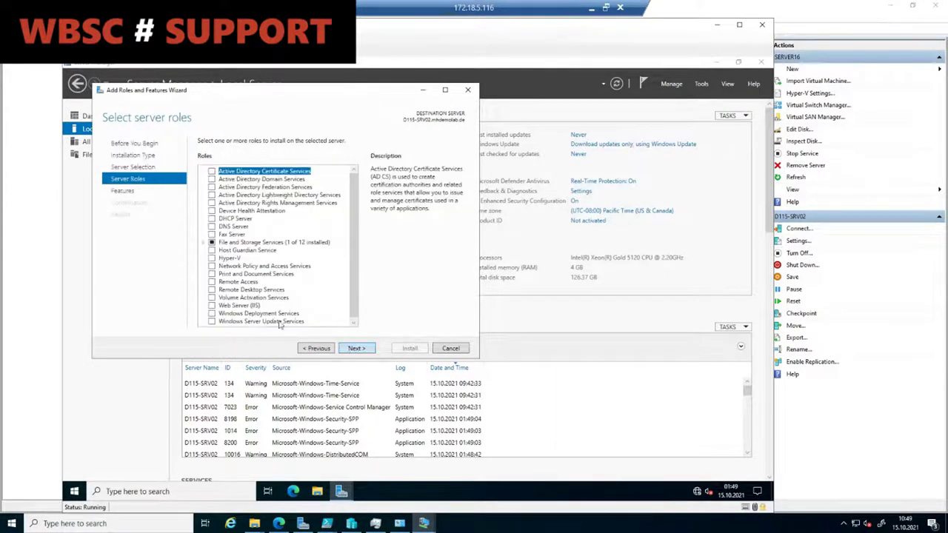
Select Active Directory Domain Services and DNS Server with their required features, then install.
left_click(211, 180)
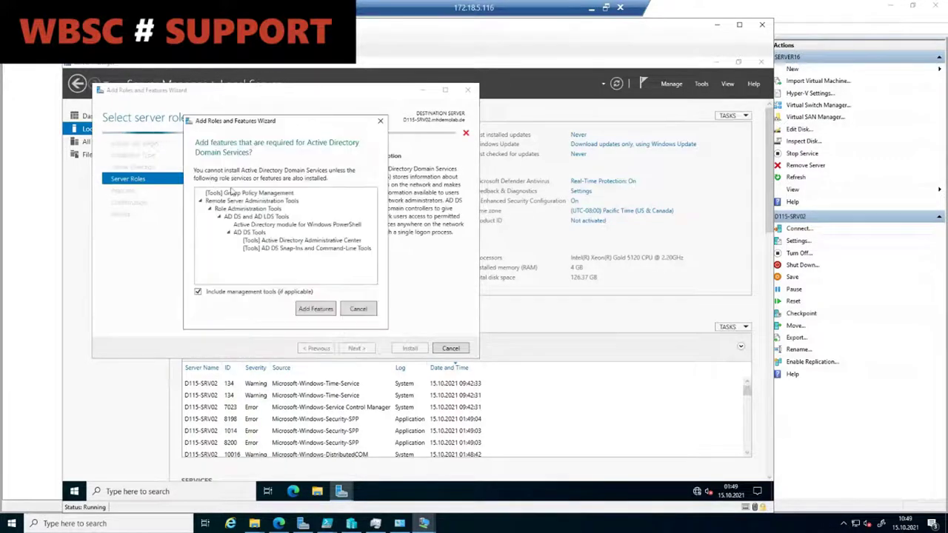
left_click(317, 310)
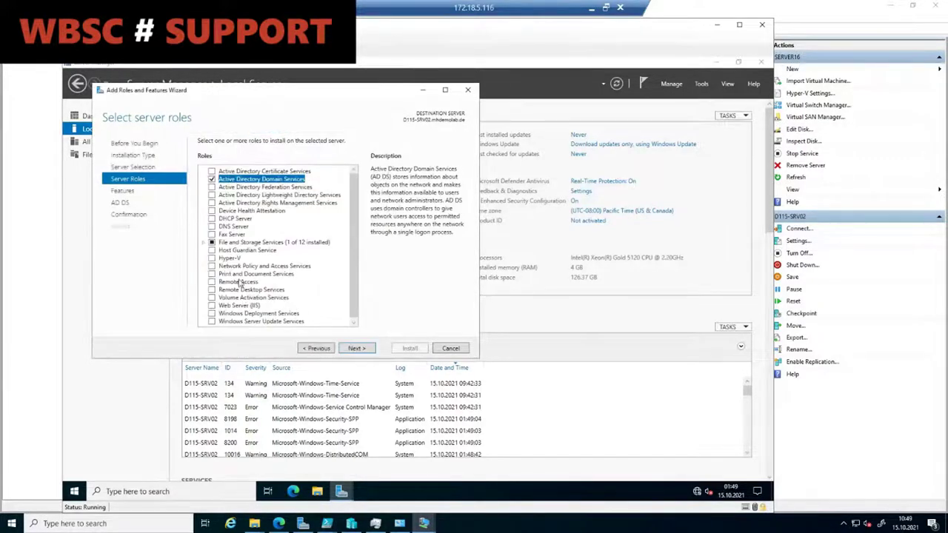
left_click(212, 225)
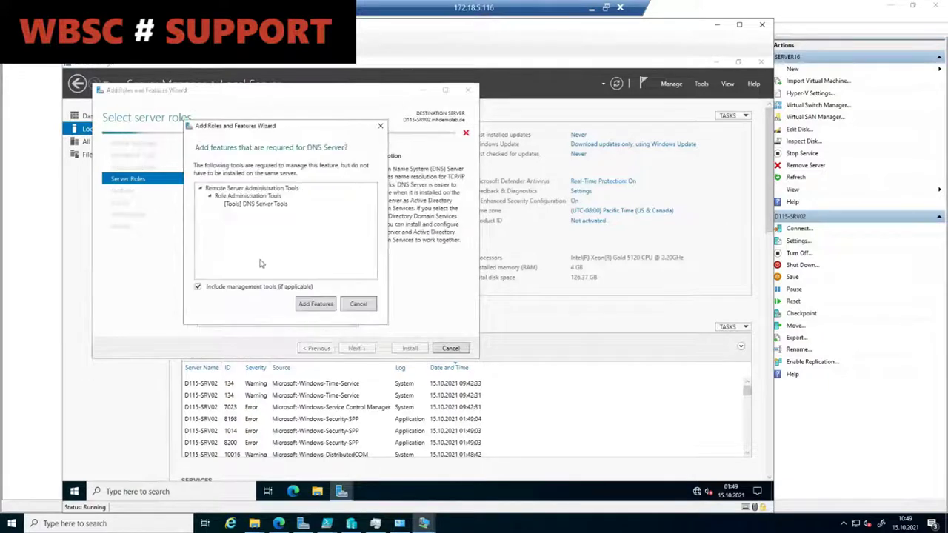
left_click(316, 305)
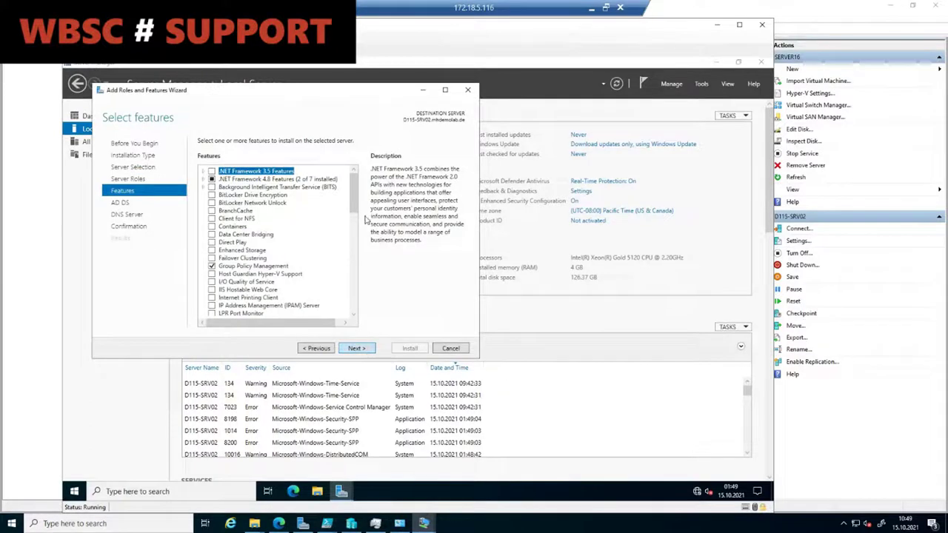
left_click_drag(354, 199, 352, 323)
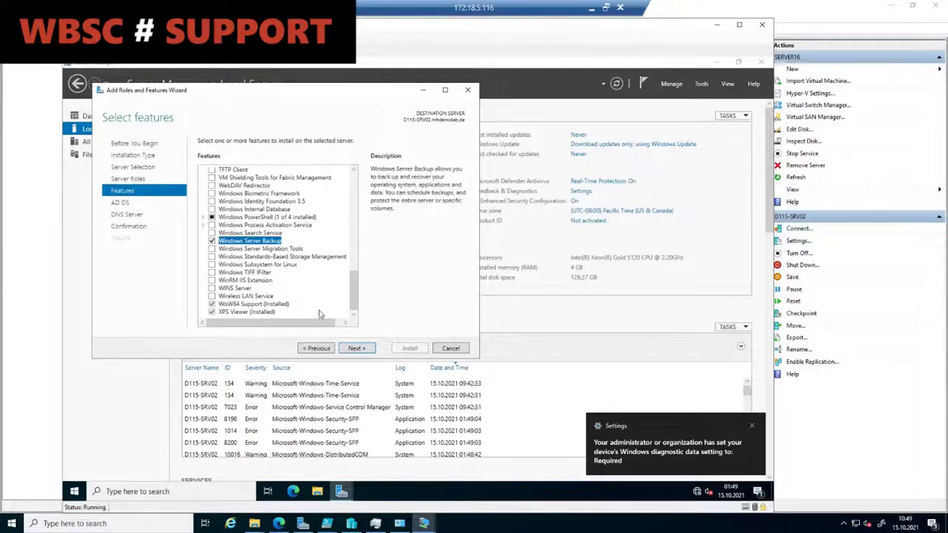
left_click(361, 352)
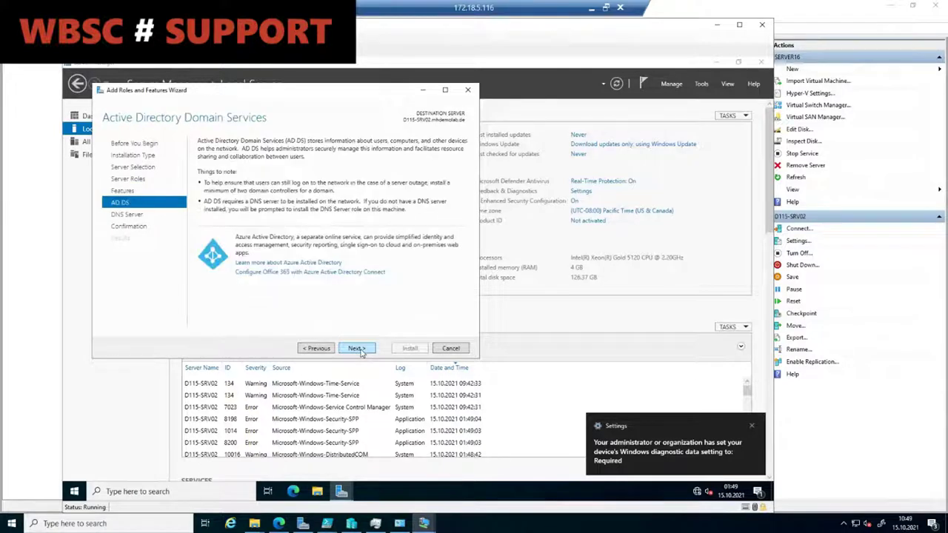
left_click(358, 349)
left_click(358, 349)
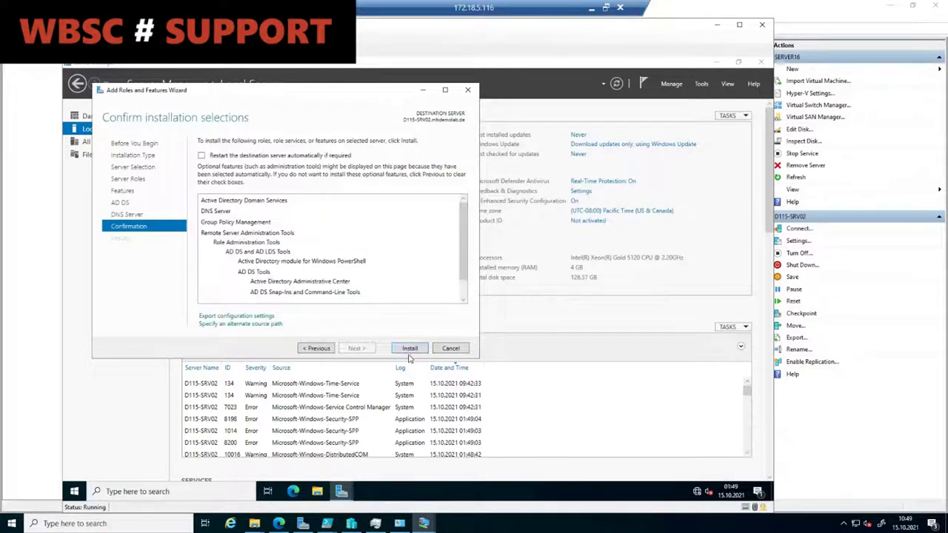
left_click(411, 351)
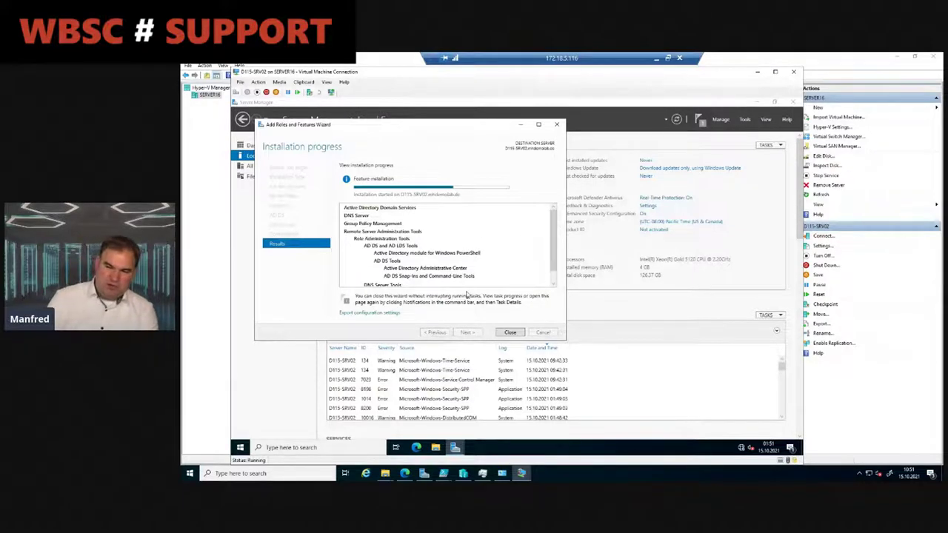
Review the host's CPU and memory in Task Manager, minimise it, and close the finished wizard.
right_click(729, 476)
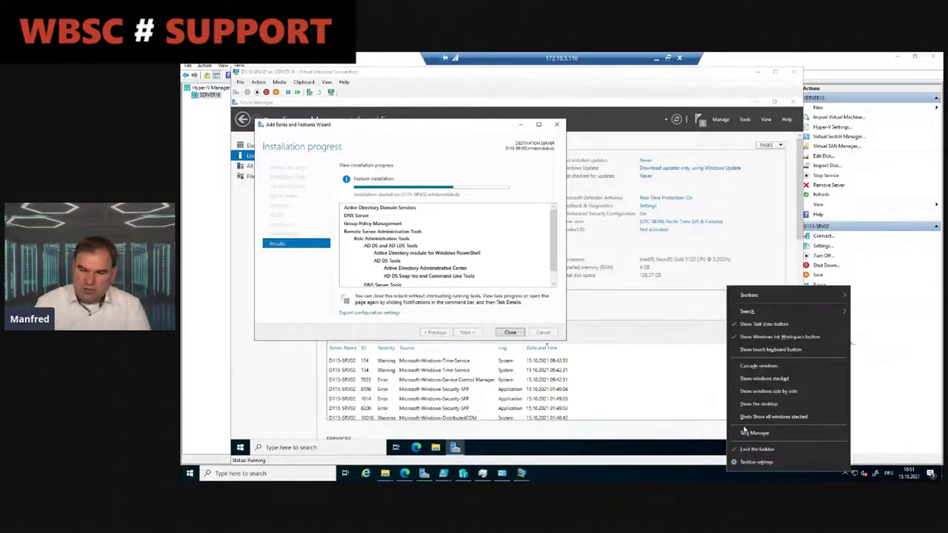
left_click(755, 432)
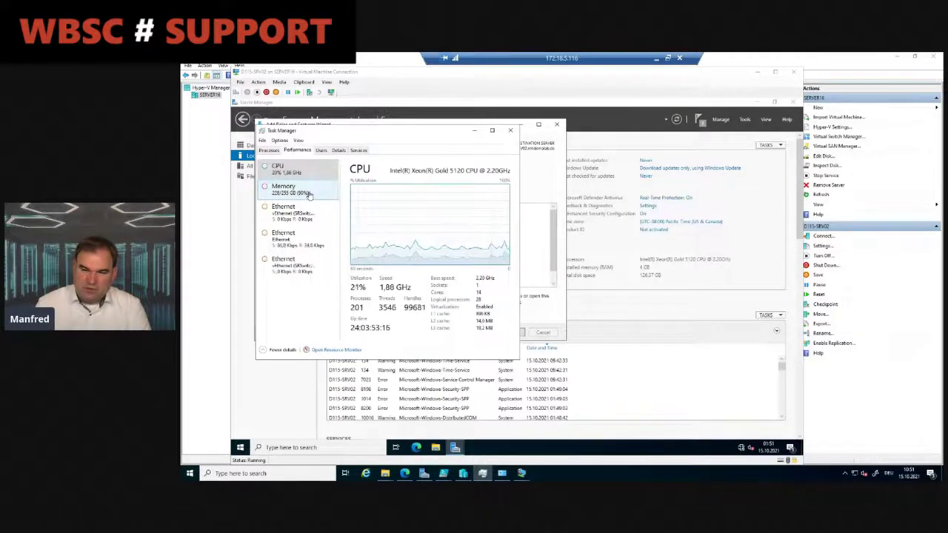
left_click(617, 476)
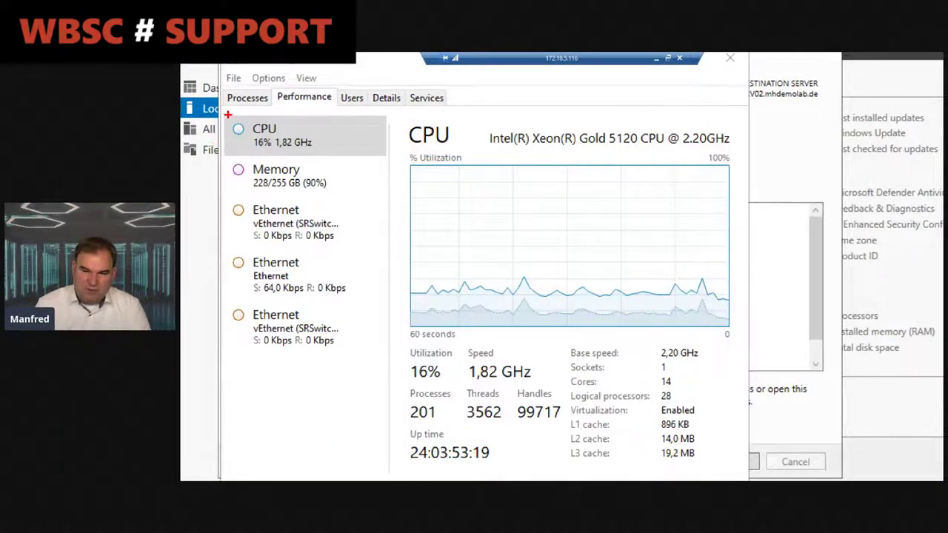
mouse_move(228, 110)
left_mouse_down()
mouse_move(300, 150)
mouse_move(361, 157)
left_mouse_up()
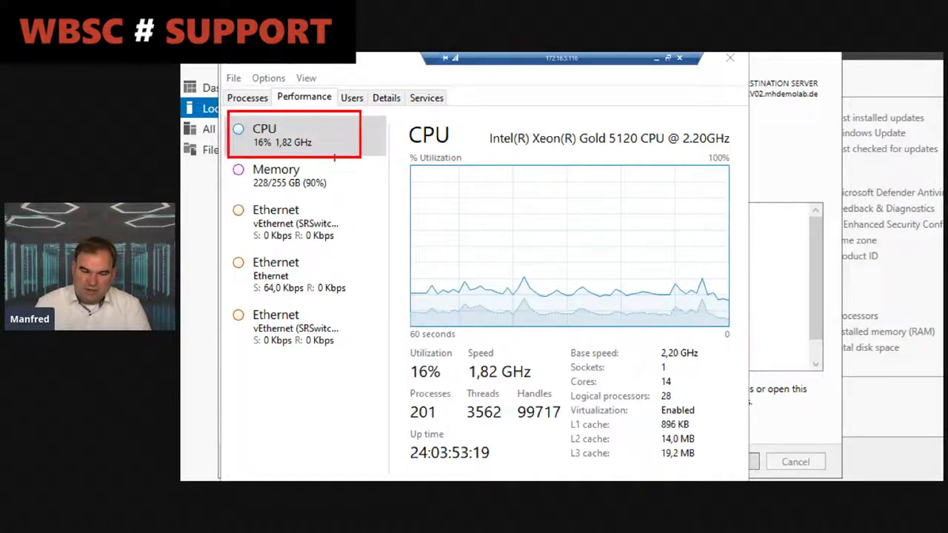
mouse_move(223, 160)
left_mouse_down()
mouse_move(383, 207)
mouse_move(386, 194)
left_mouse_up()
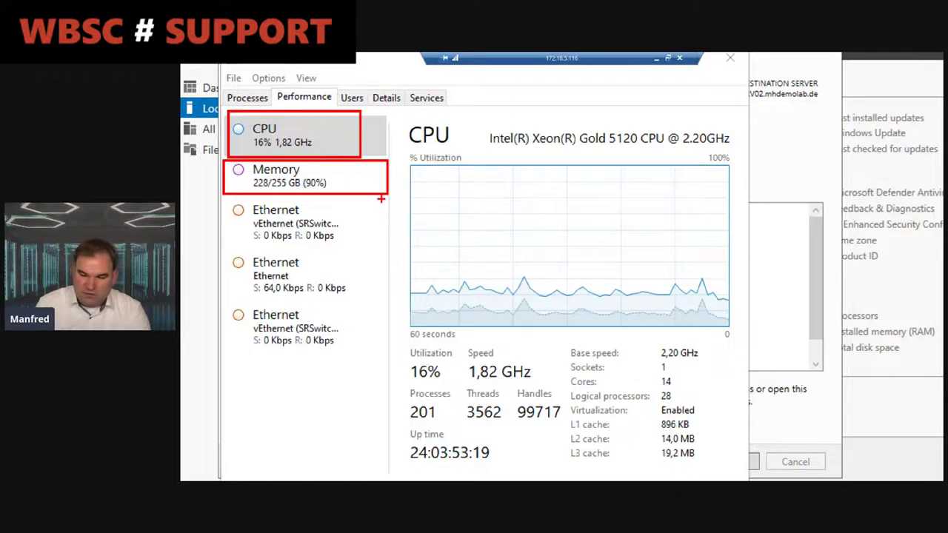
key("Escape")
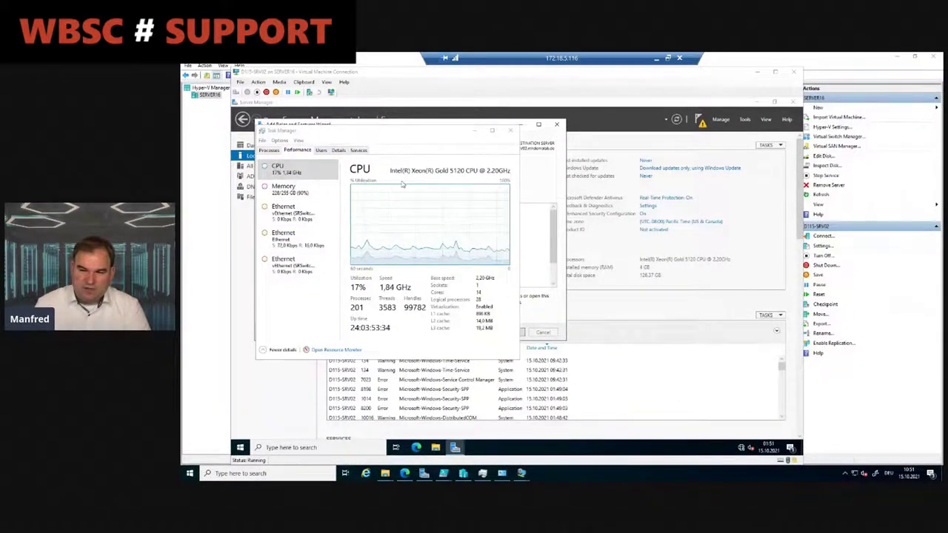
left_click(475, 134)
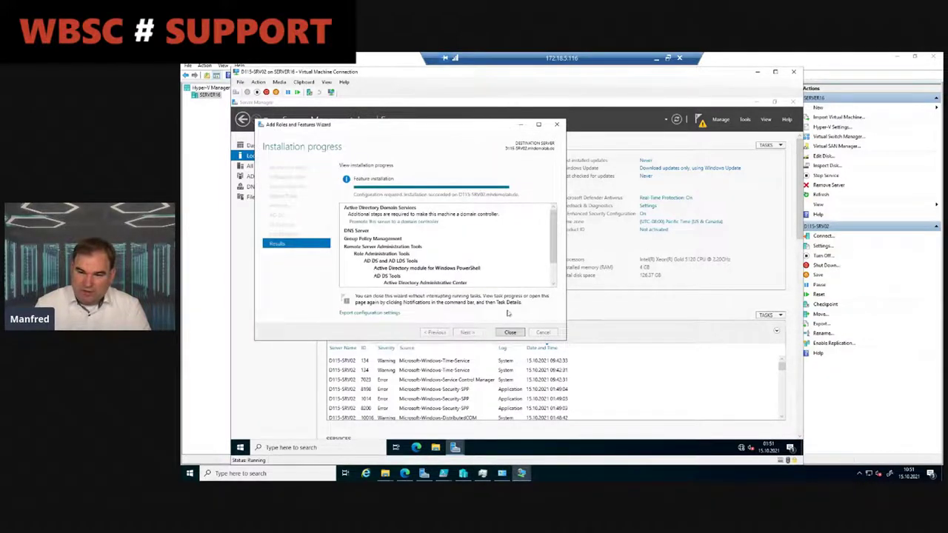
left_click(516, 336)
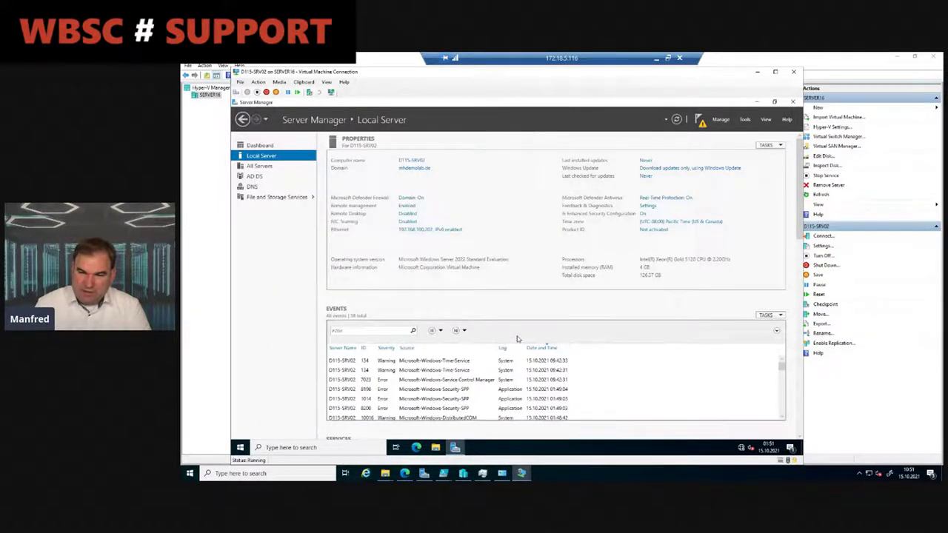
Launch 'Promote this server to a domain controller', adding a DC to existing domain mhdemolab.de.
left_click(703, 124)
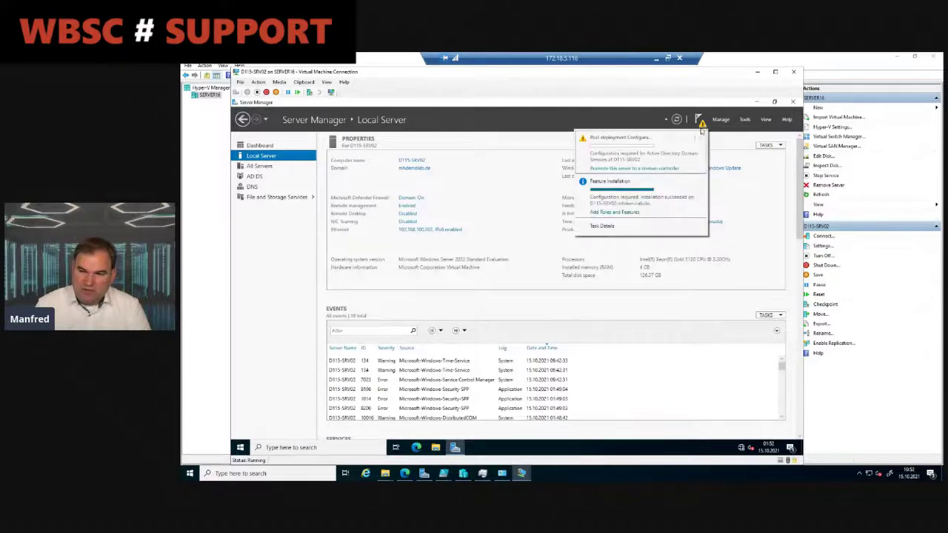
left_click(655, 171)
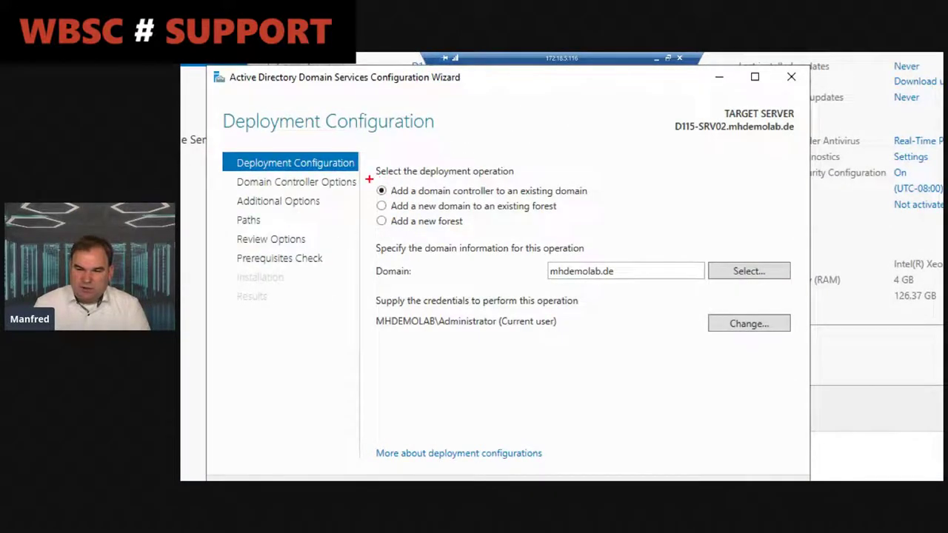
left_click_drag(369, 179, 629, 199)
mouse_move(365, 239)
left_mouse_down()
mouse_move(403, 258)
mouse_move(821, 291)
left_mouse_up()
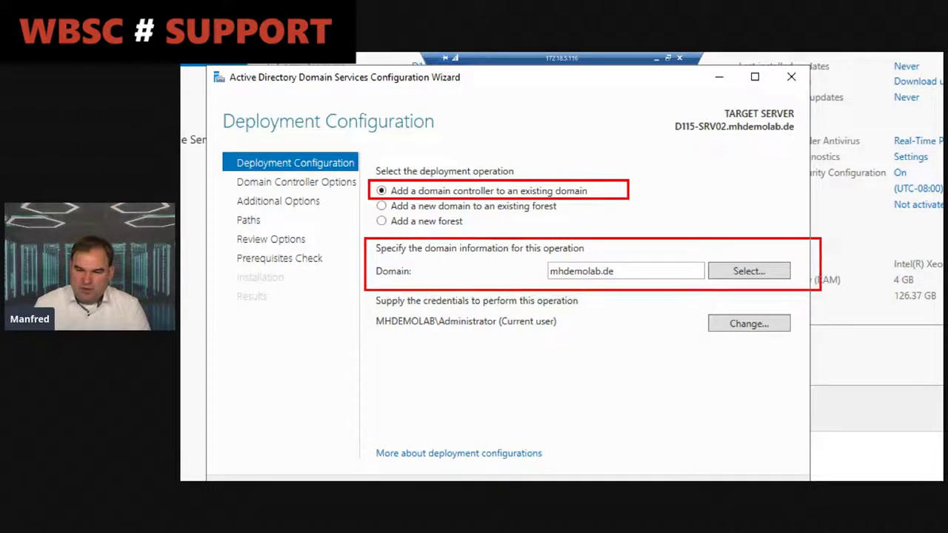
mouse_move(367, 308)
left_mouse_down()
mouse_move(448, 326)
mouse_move(807, 350)
left_mouse_up()
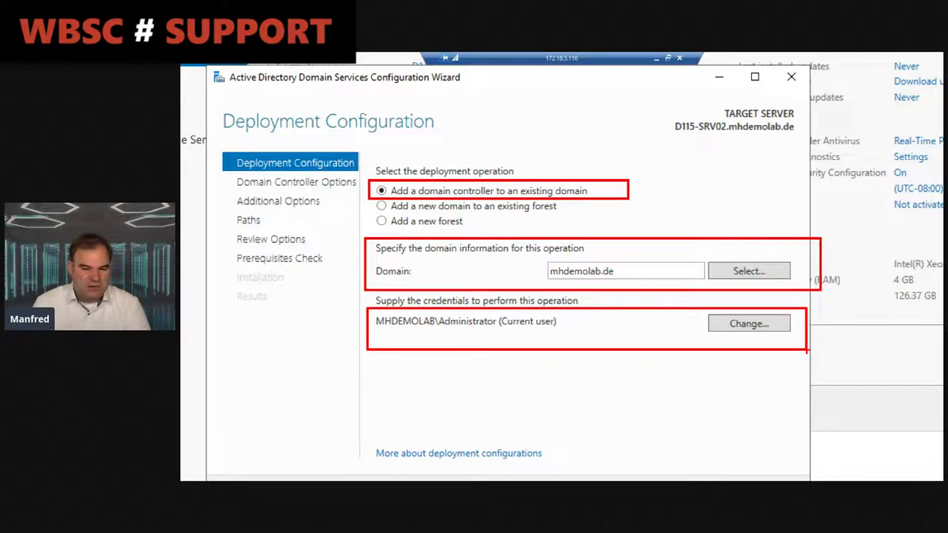
key("Escape")
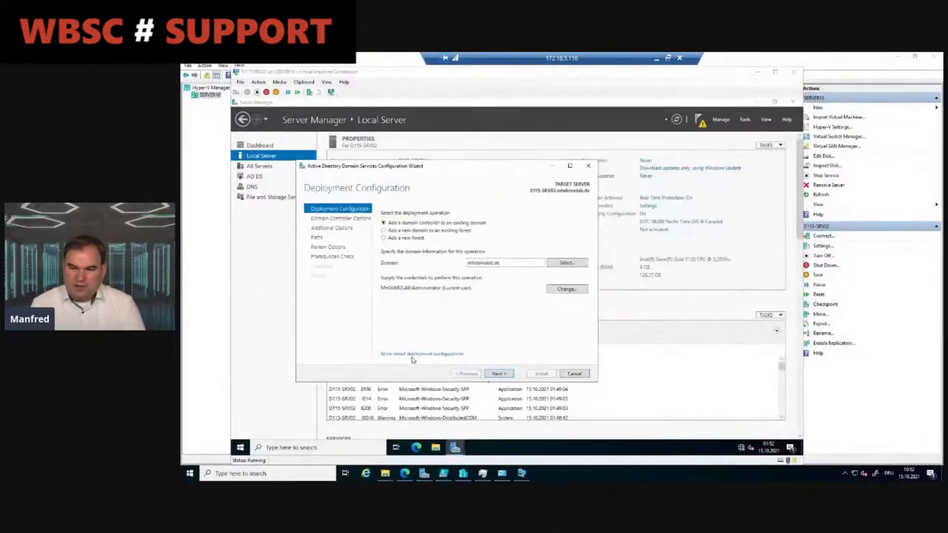
Keep Default-First-Site-Name, DNS server and Global Catalog, and enter and confirm the DSRM password.
left_click(499, 373)
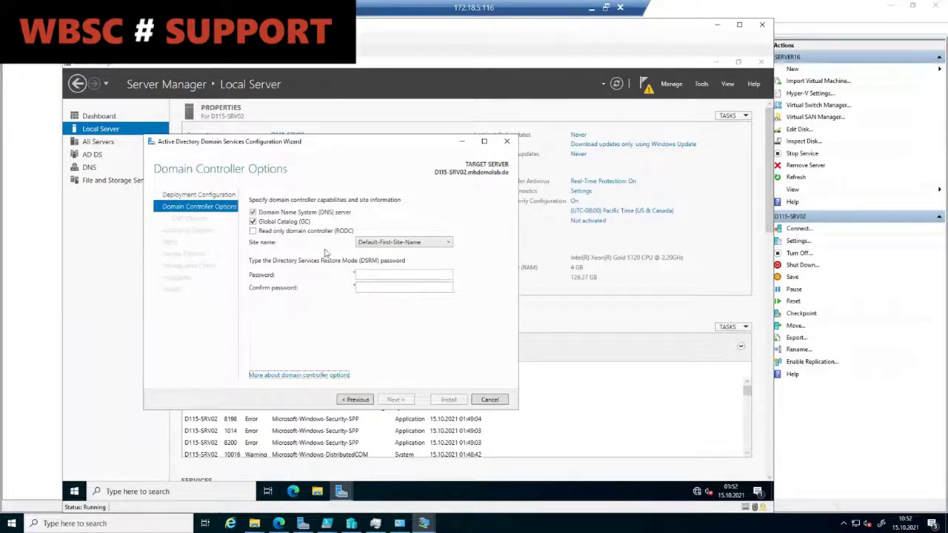
left_click(432, 243)
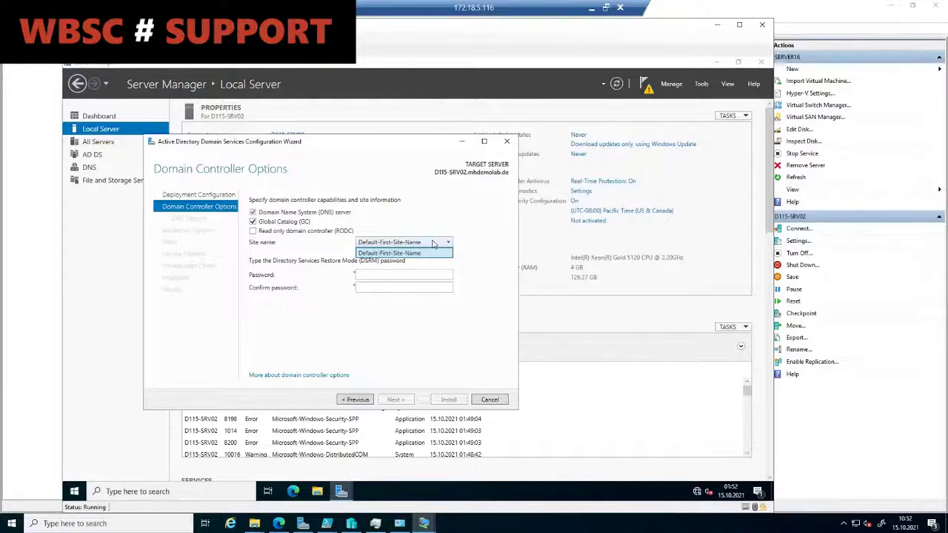
left_click(433, 243)
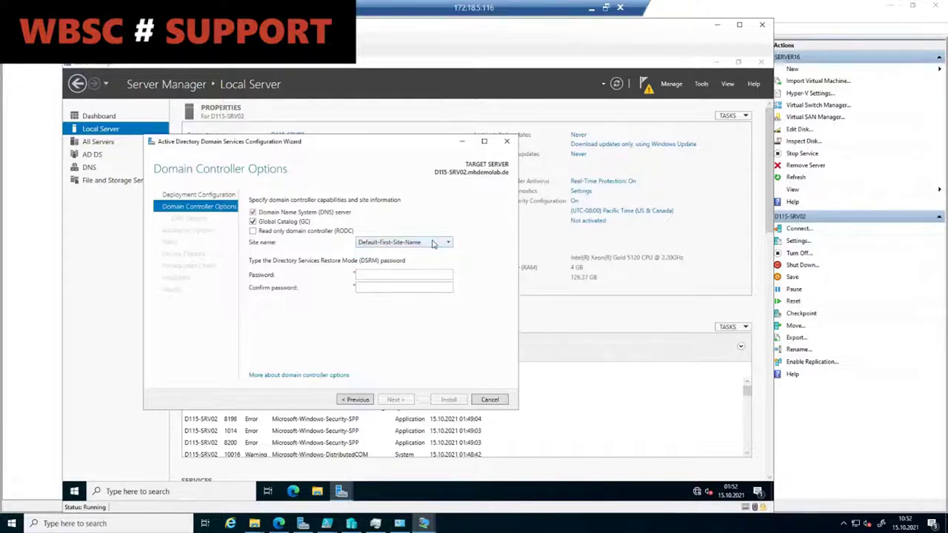
left_click(393, 274)
type("••••••••")
key("Tab")
type("••••••••")
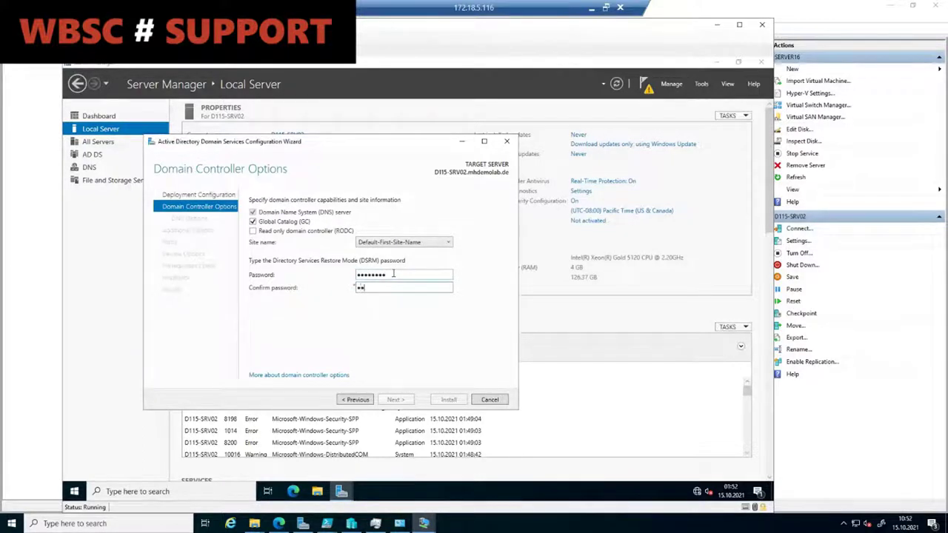
type("•")
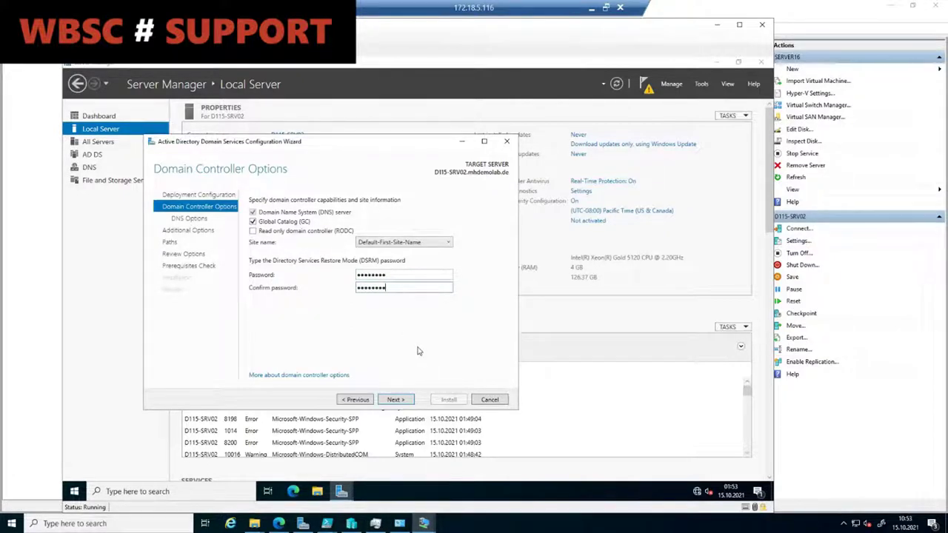
left_click(400, 400)
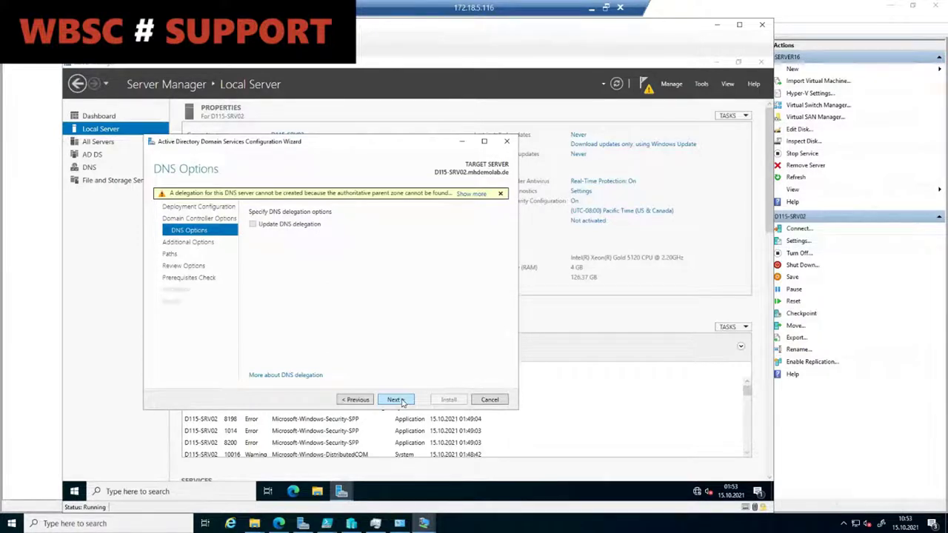
Keep the DNS delegation, replication from any domain controller, and default NTDS/SYSVOL paths to reach Review Options.
left_click(401, 401)
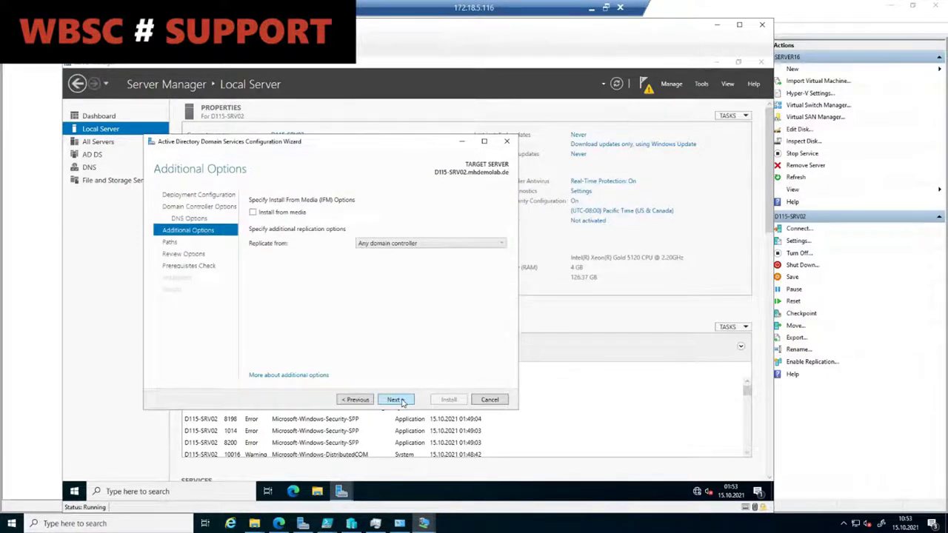
left_click(525, 529)
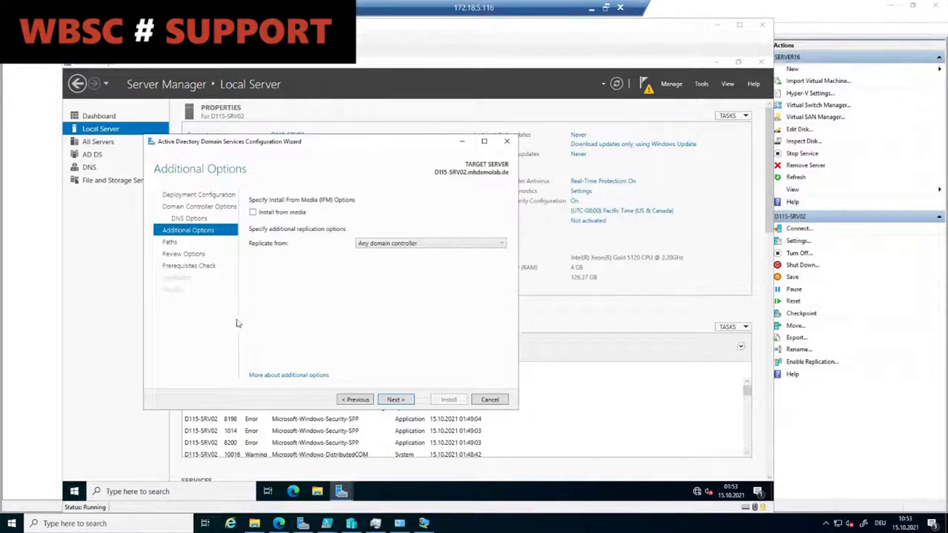
left_click(394, 399)
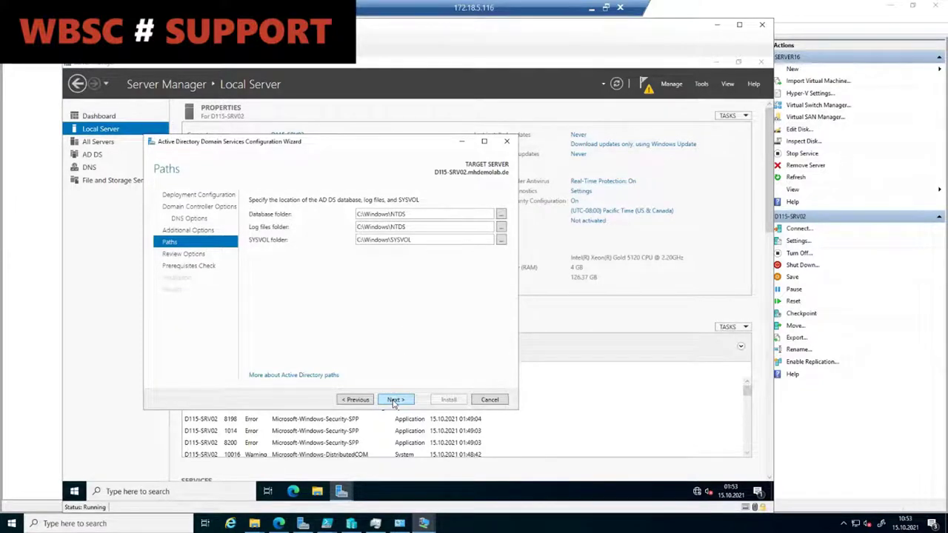
left_click(394, 400)
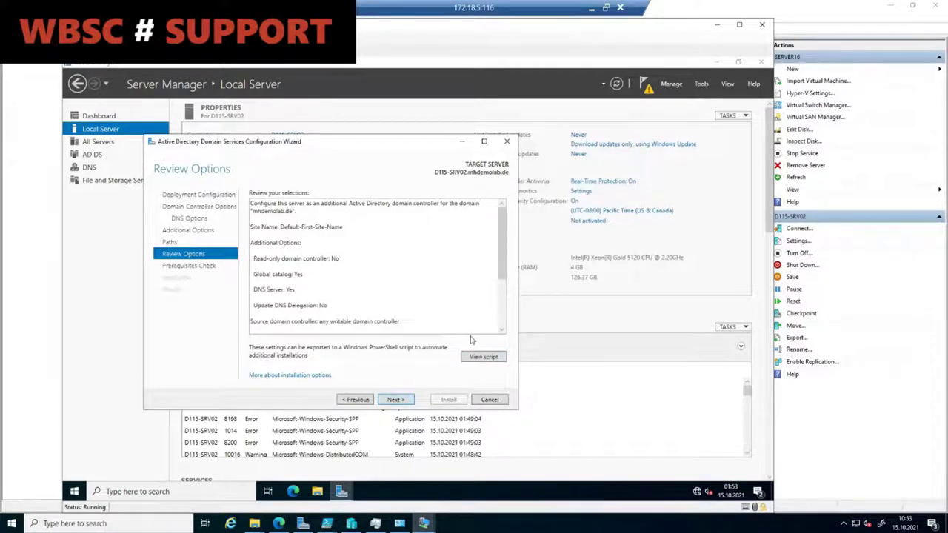
Run the prerequisites check and install D115-SRV02 as an additional mhdemolab.de domain controller, then let it reboot.
left_click(405, 400)
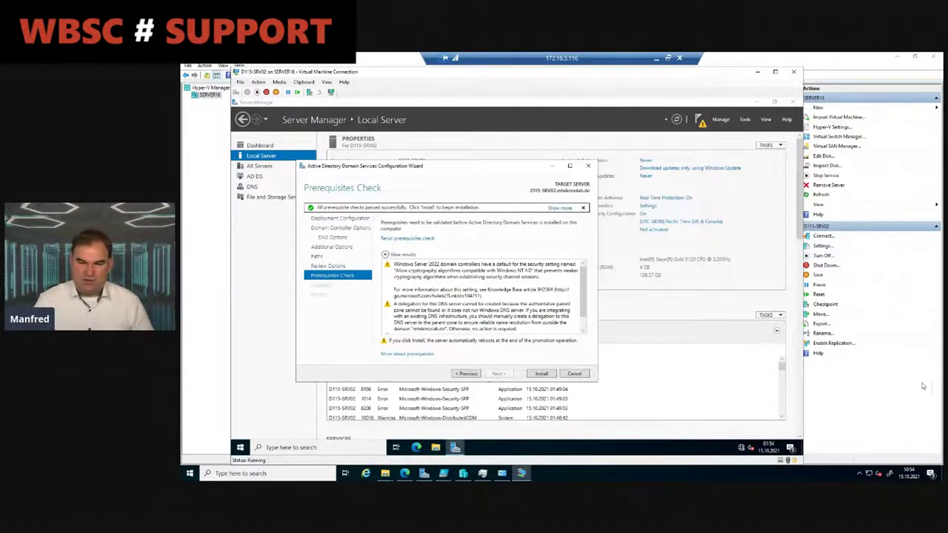
left_click(542, 373)
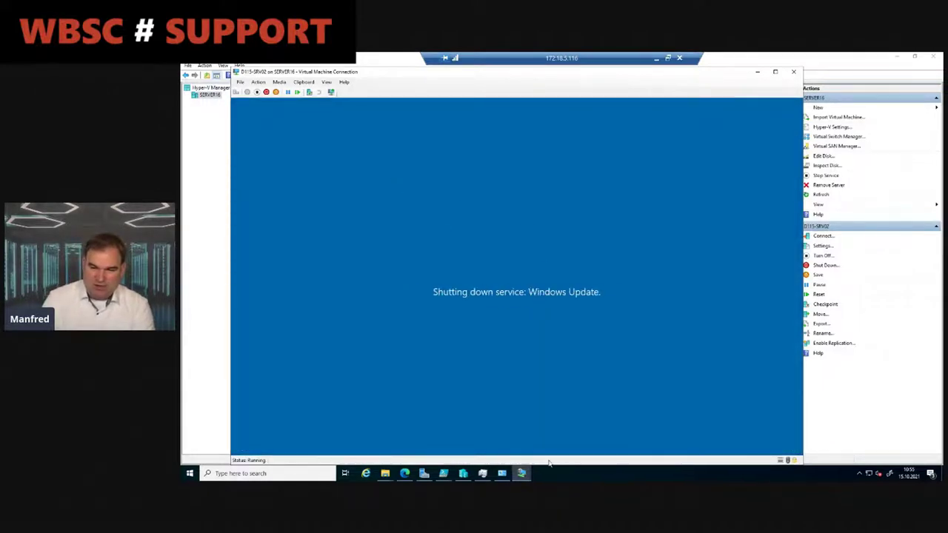
Sign in to D115-SRV01 with the domain administrator password and bring its Server Manager Dashboard forward.
mouse_move(521, 473)
left_click(435, 440)
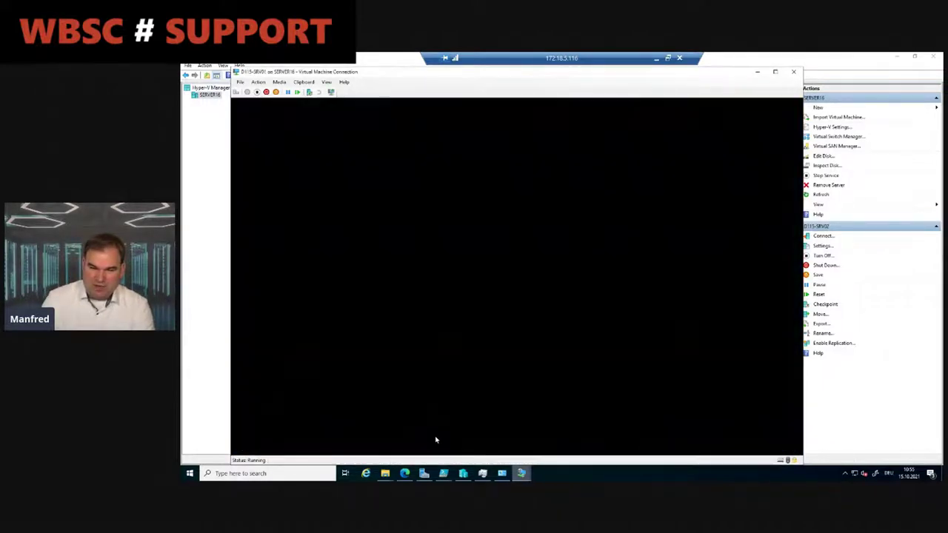
left_click(247, 92)
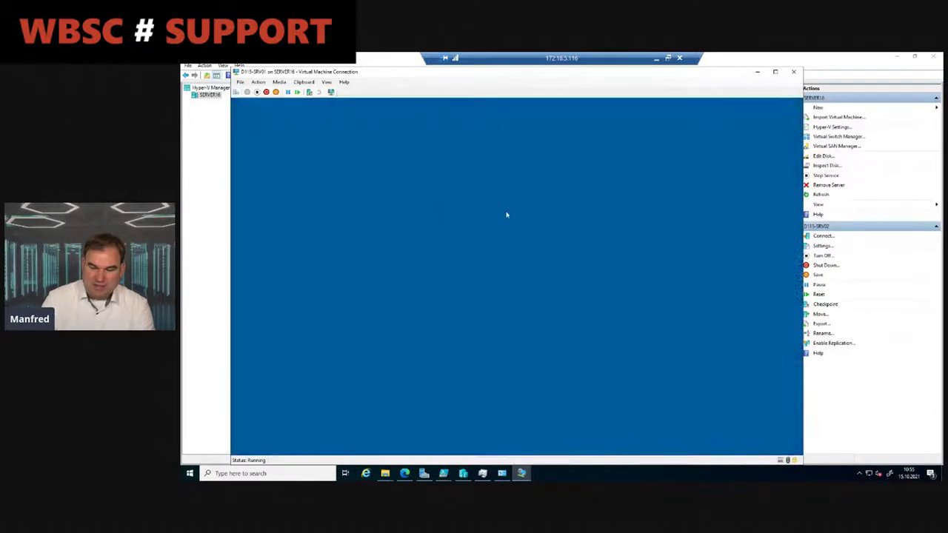
type("••••")
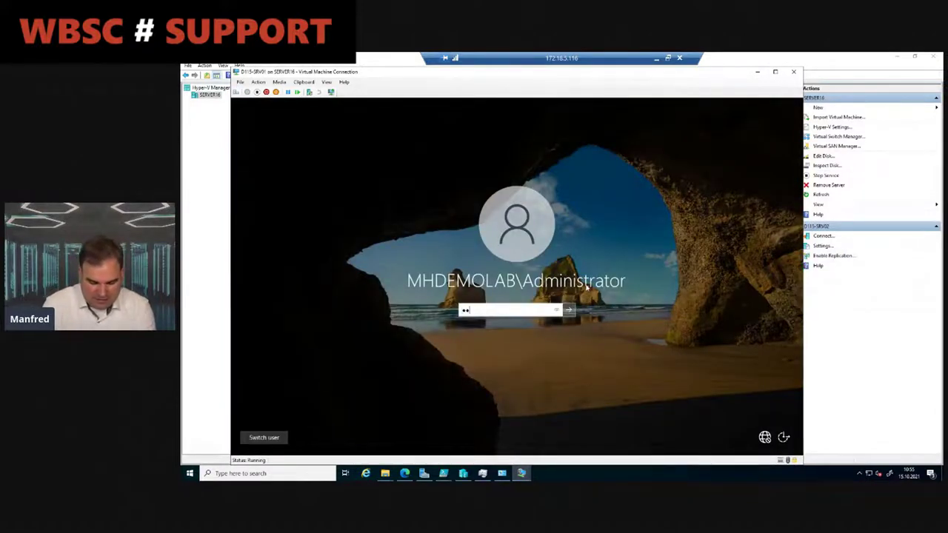
type("••••")
key("Return")
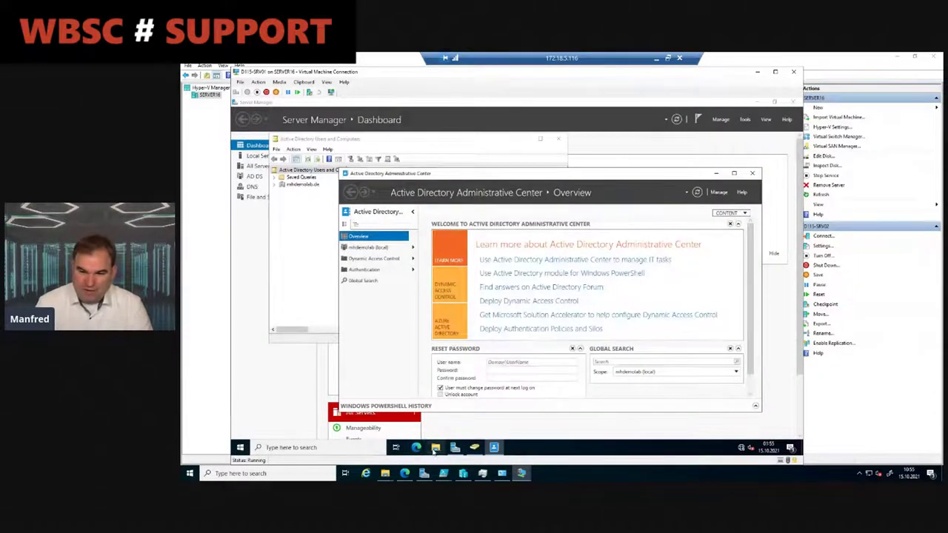
left_click(455, 448)
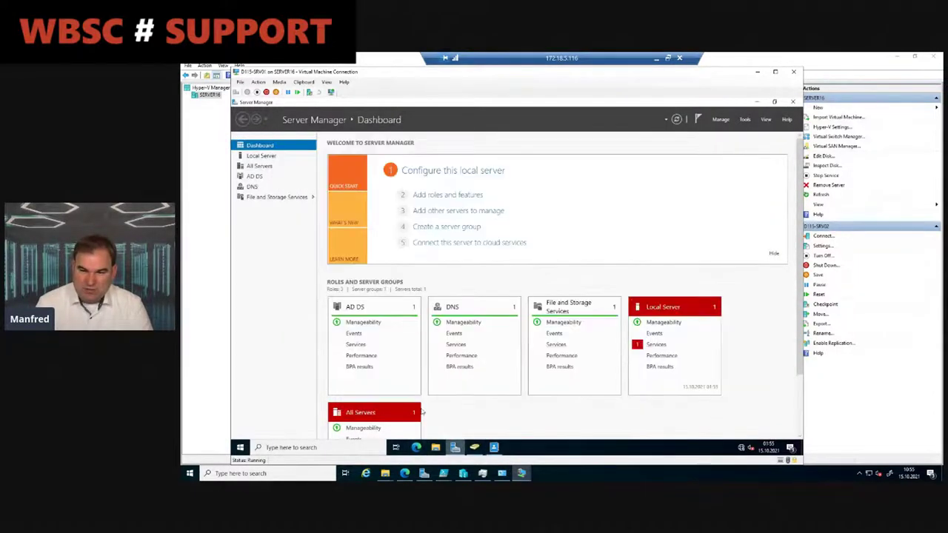
From Local Server, open the Ethernet adapter's properties on D115-SRV01 and select Internet Protocol Version 4.
left_click(474, 172)
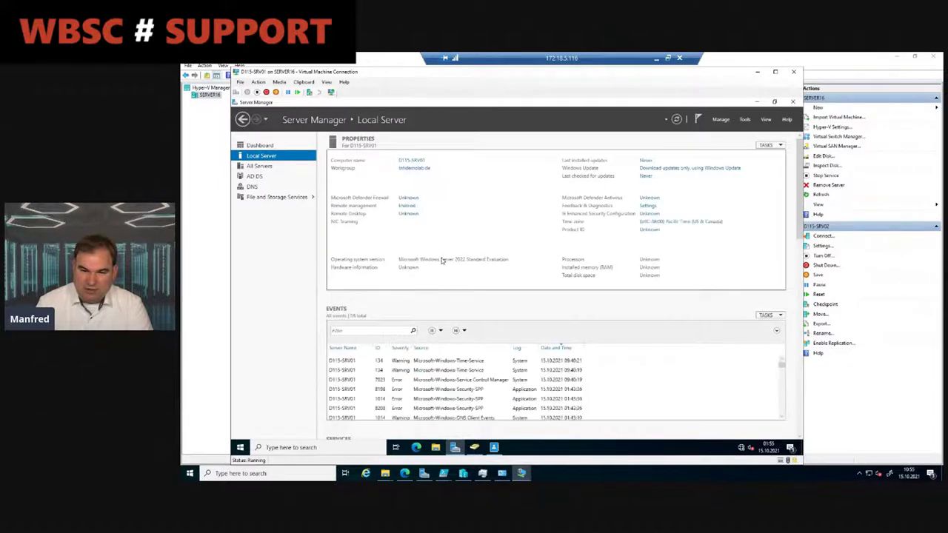
left_click(418, 230)
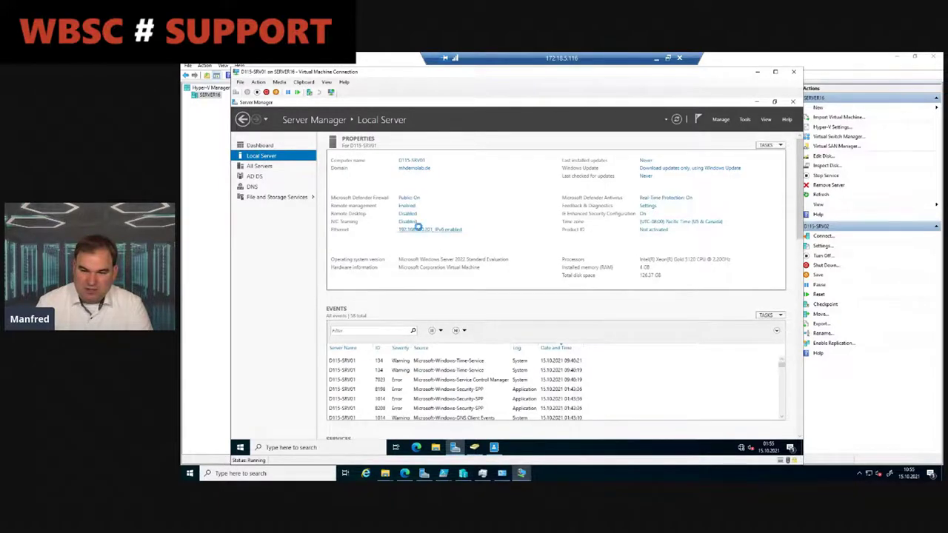
right_click(334, 206)
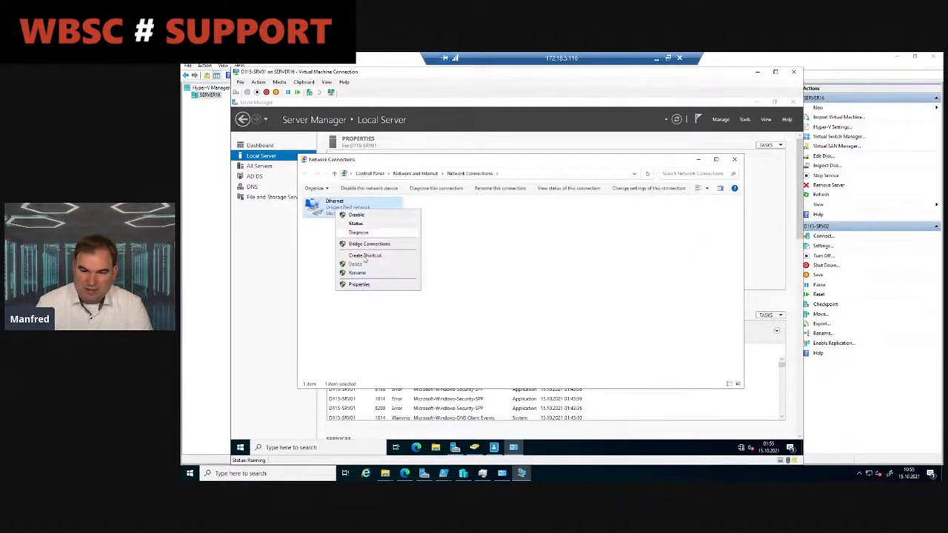
left_click(367, 284)
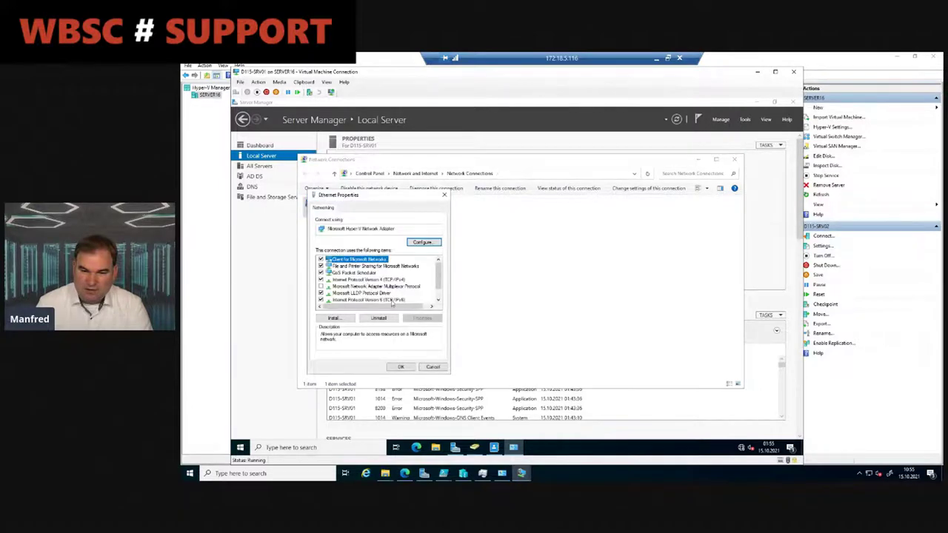
left_click(399, 279)
Enter 192.168.100.202 as alternate DNS, keeping preferred DNS 127.0.0.1, and mark both on screen.
left_click(422, 319)
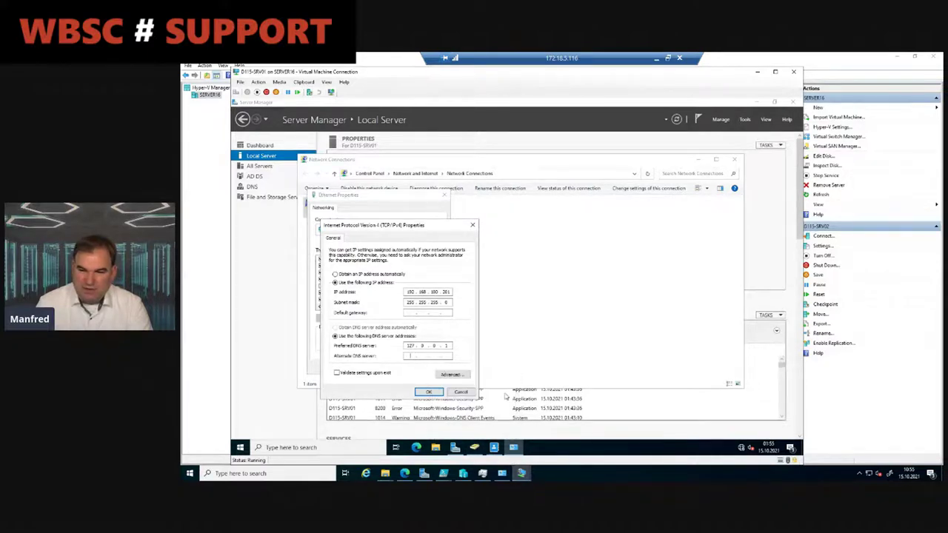
type("192 . ")
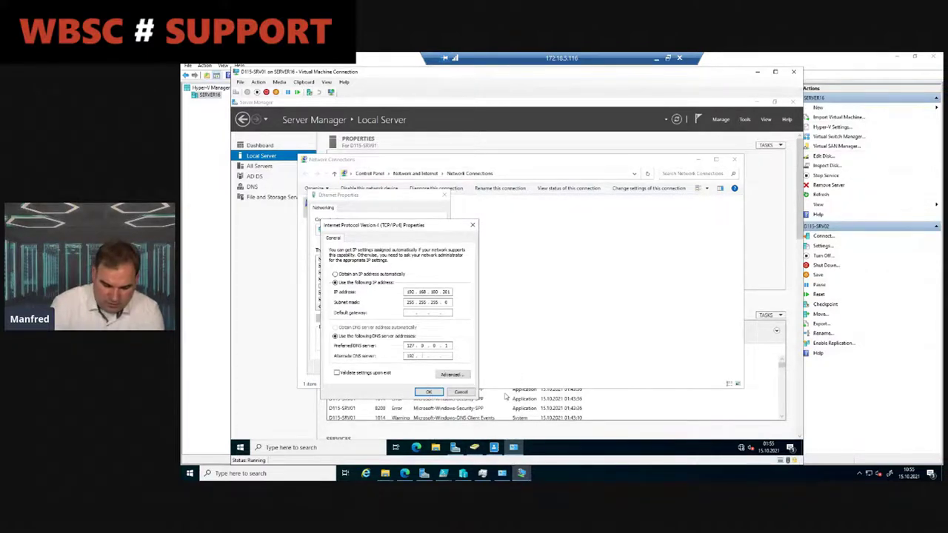
type("168 . 100 . ")
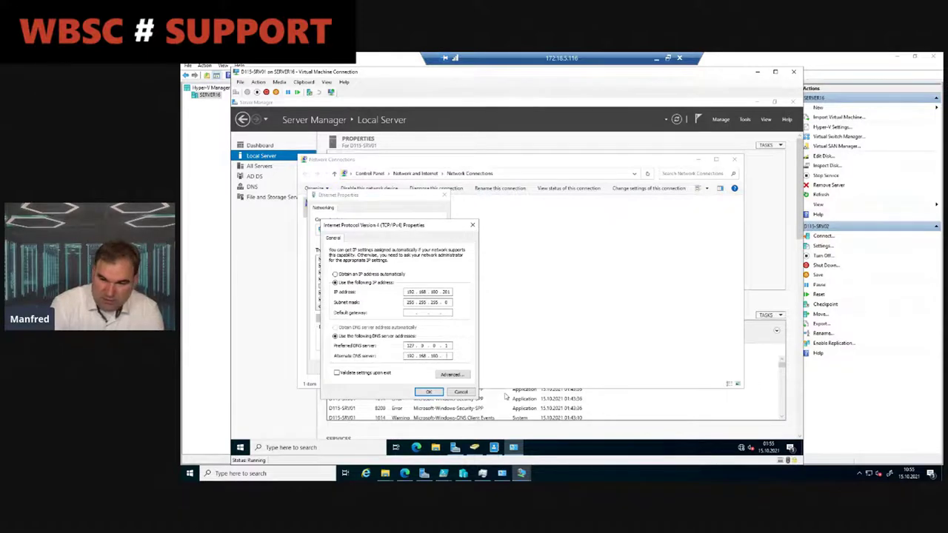
type("202")
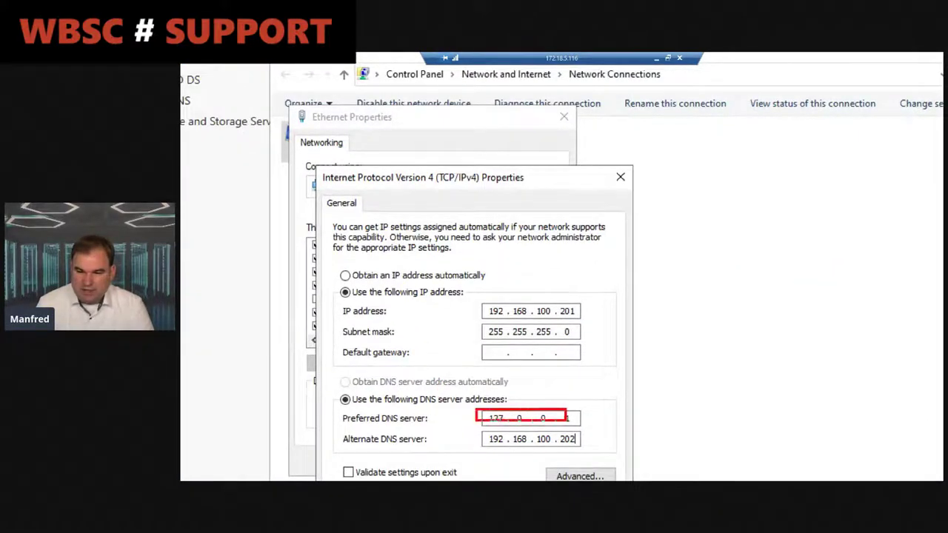
mouse_move(600, 423)
left_mouse_down()
mouse_move(636, 398)
mouse_move(612, 300)
mouse_move(587, 305)
mouse_move(619, 311)
left_mouse_up()
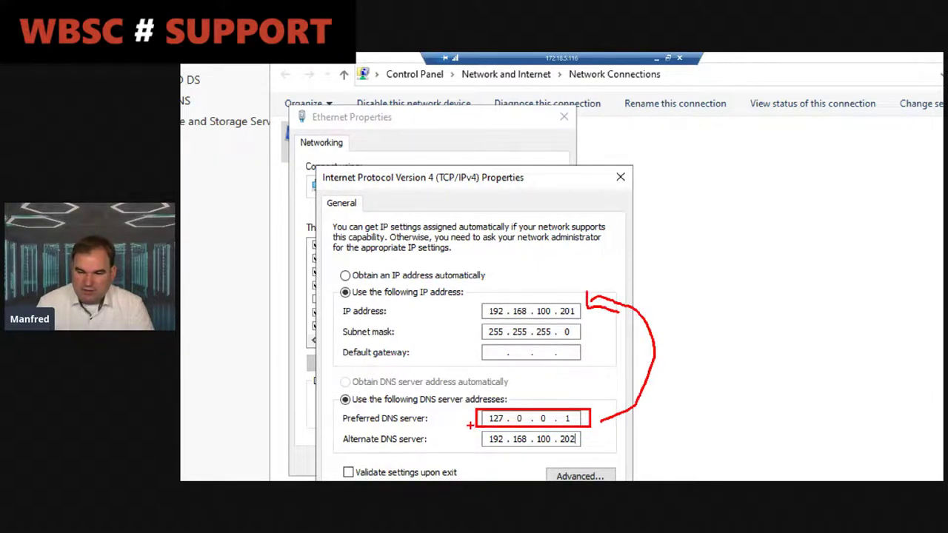
left_click_drag(470, 428, 606, 449)
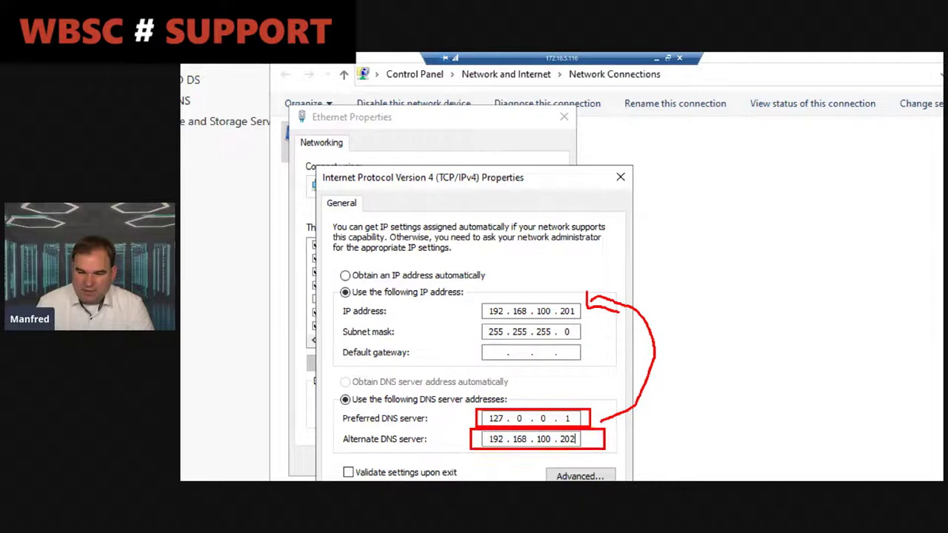